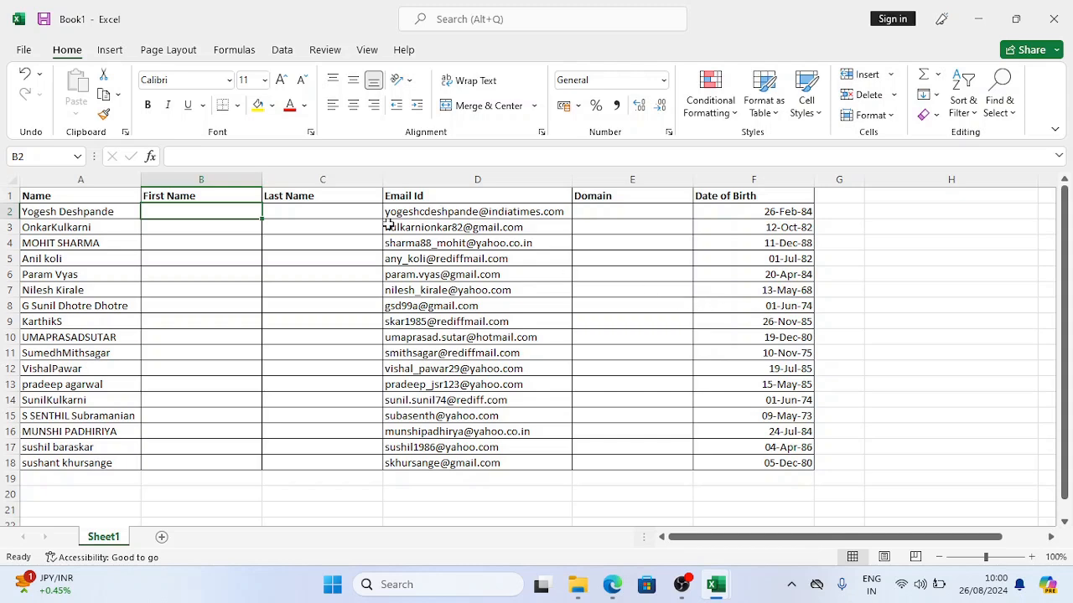
# Step: Inspect the Name column and the empty First Name and Last Name columns
pyautogui.click(75, 179)
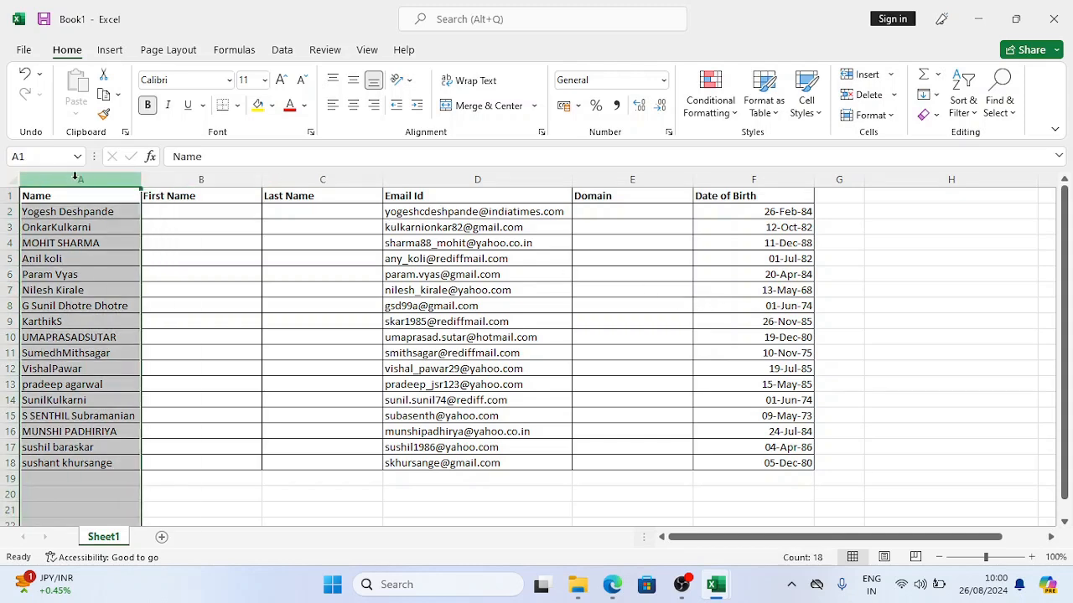
pyautogui.click(45, 213)
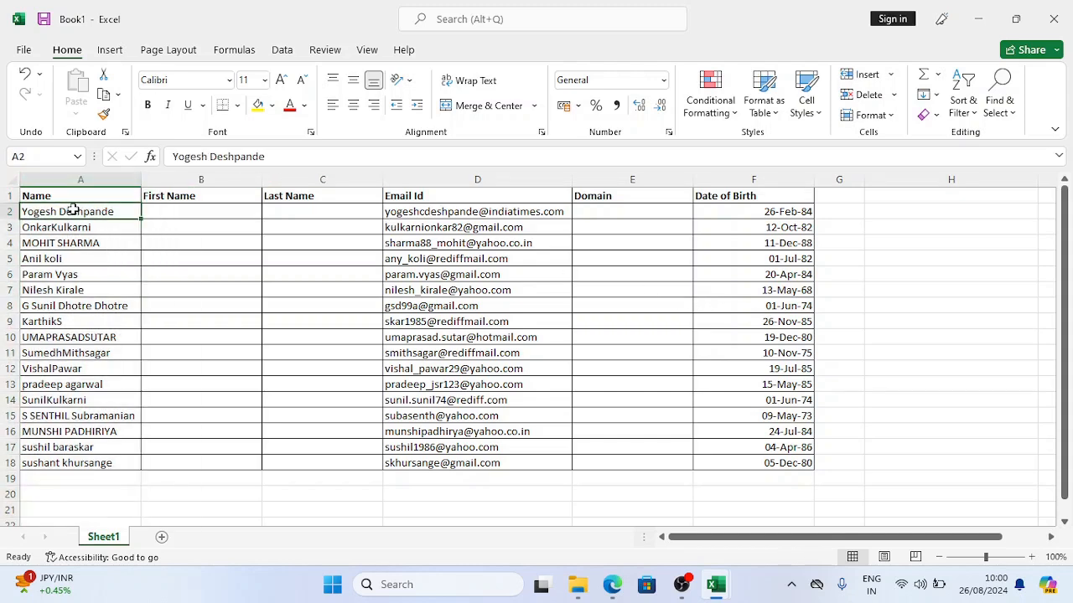
pyautogui.click(206, 179)
pyautogui.click(302, 179)
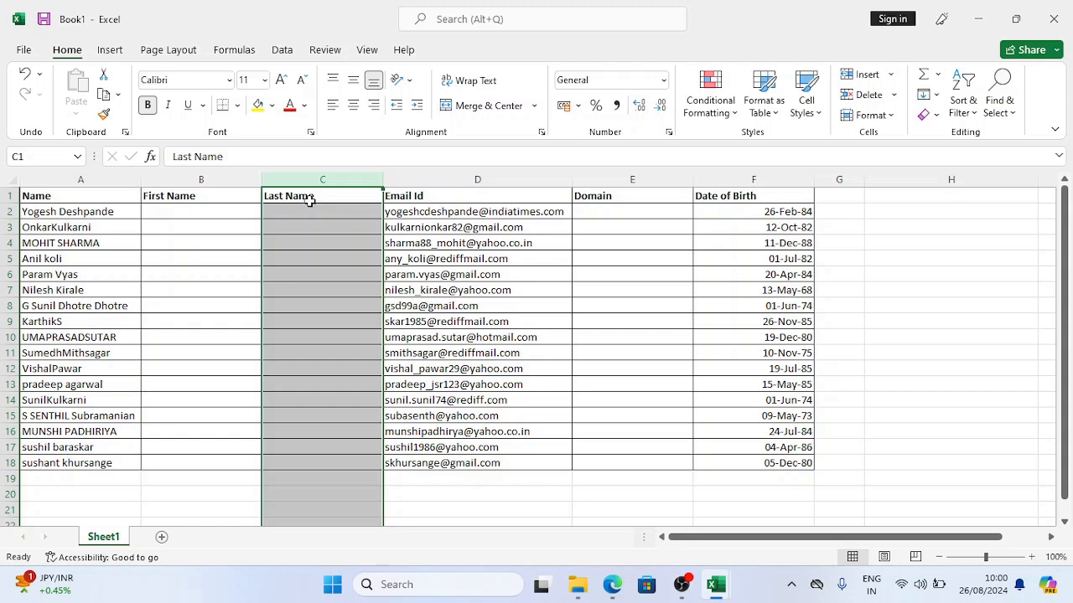
pyautogui.click(198, 210)
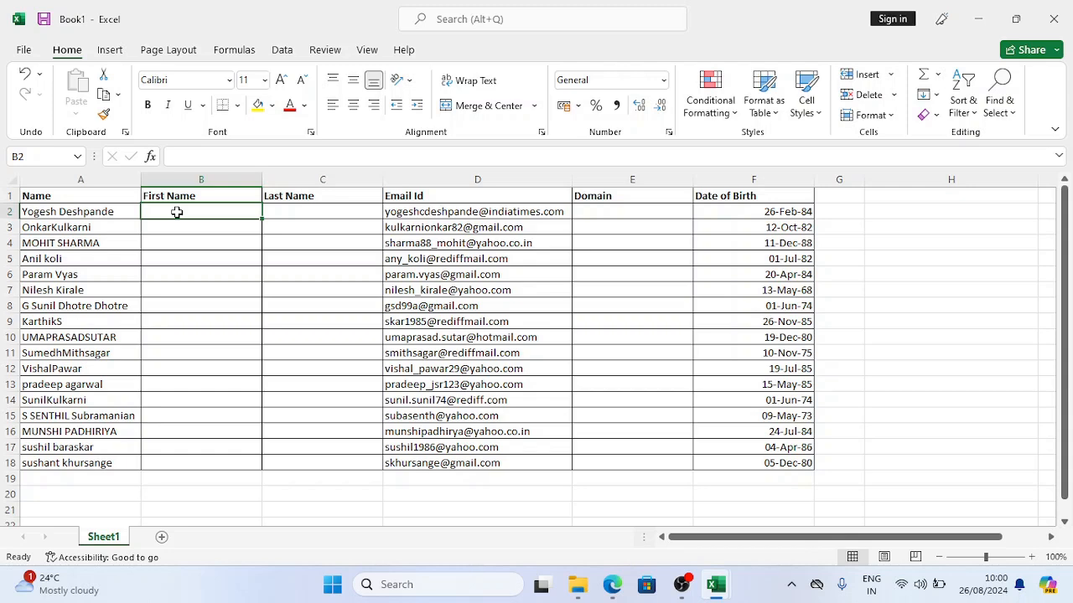
pyautogui.click(92, 181)
pyautogui.click(102, 212)
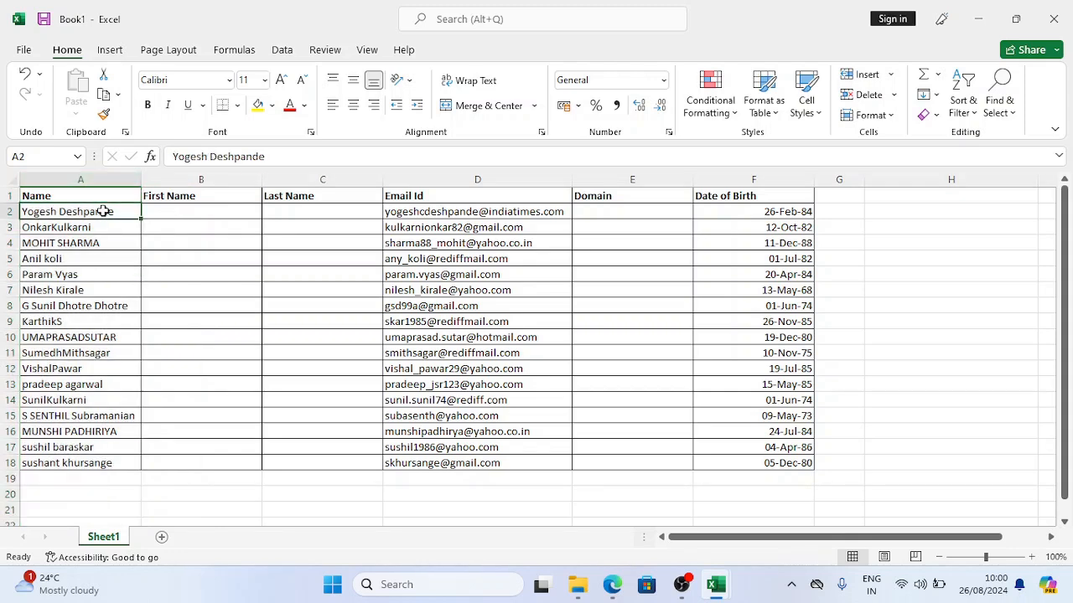
pyautogui.moveTo(207, 156); pyautogui.dragTo(153, 165)
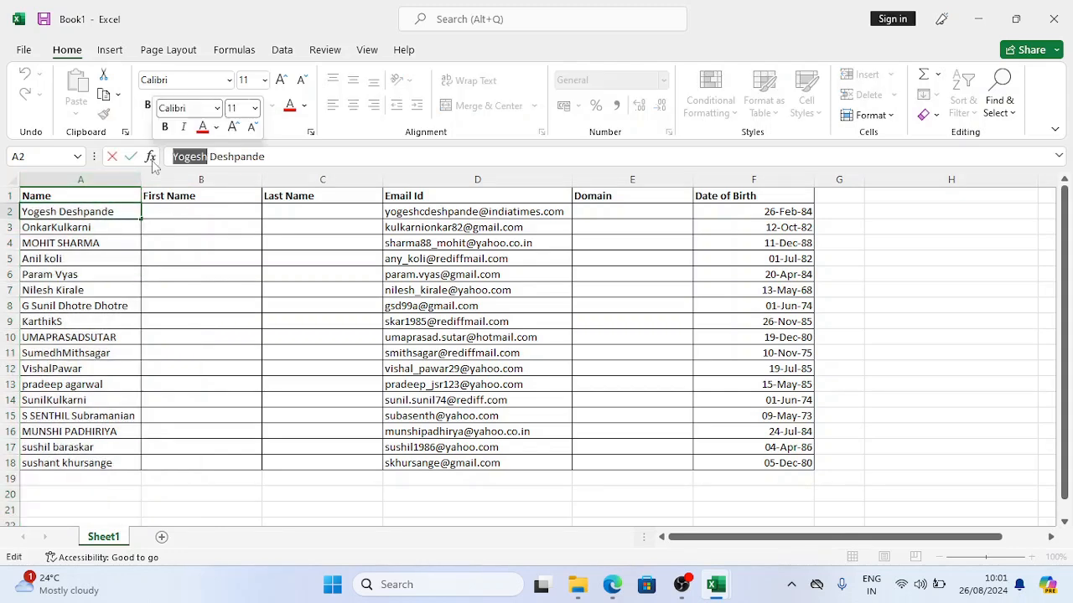
pyautogui.press('Escape')
pyautogui.click(178, 208)
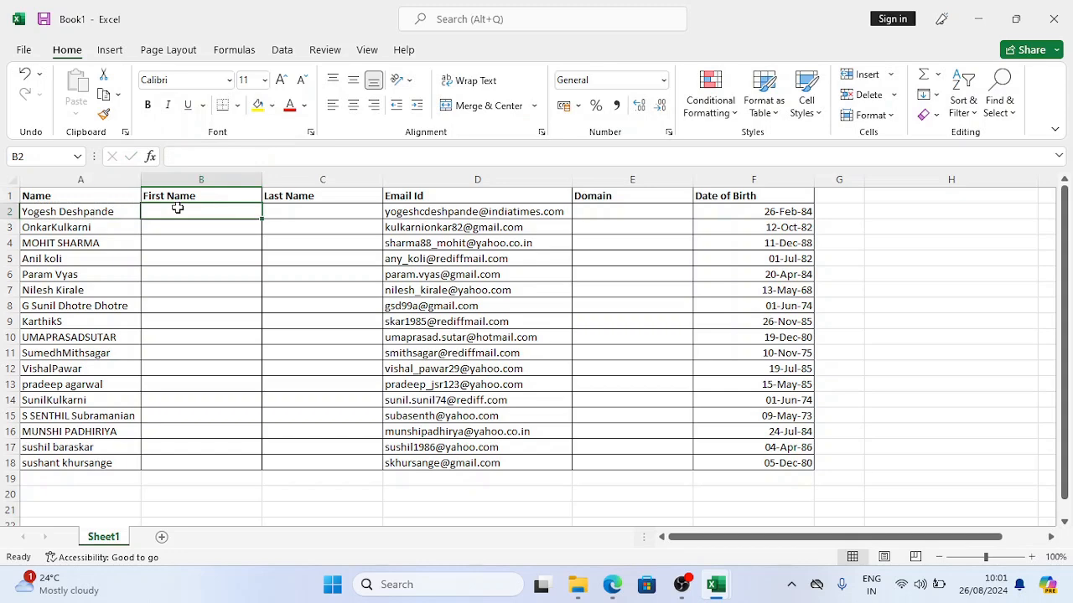
pyautogui.write('Yogesh')
pyautogui.press('Return')
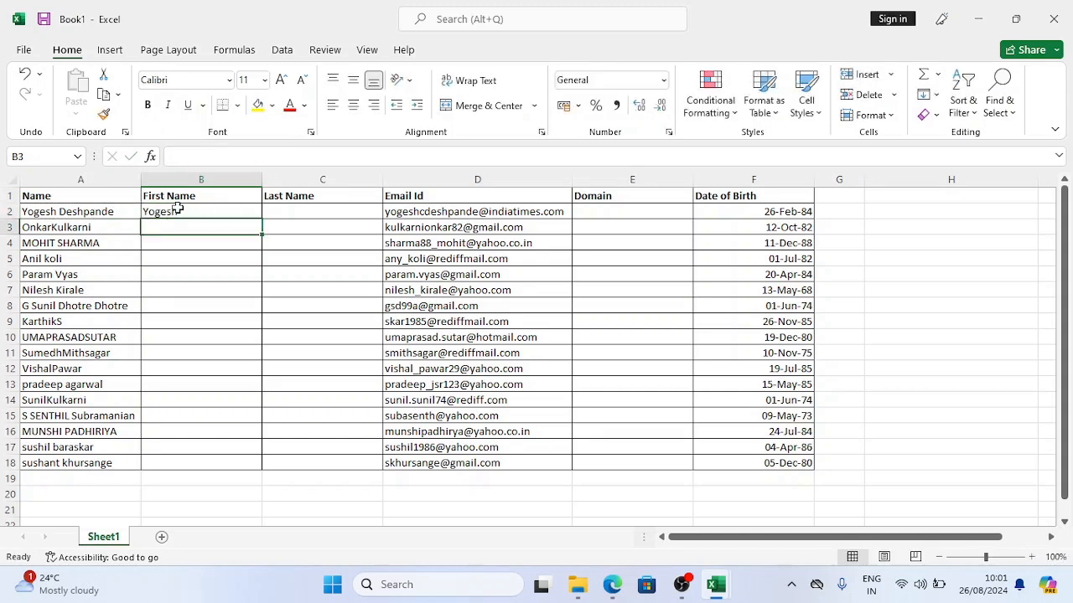
pyautogui.moveTo(173, 210); pyautogui.dragTo(197, 460)
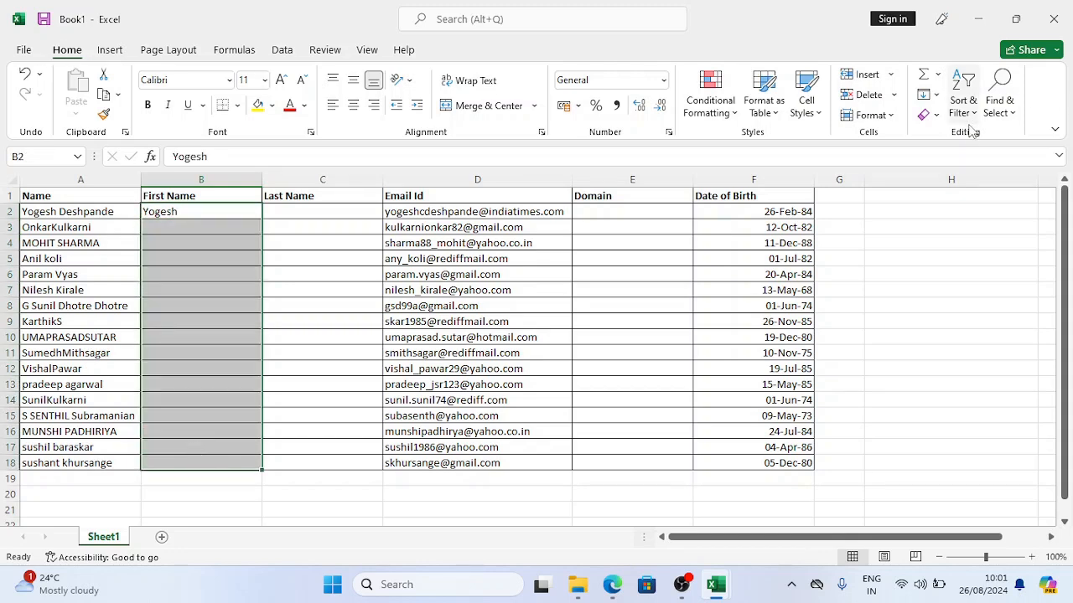
pyautogui.click(937, 96)
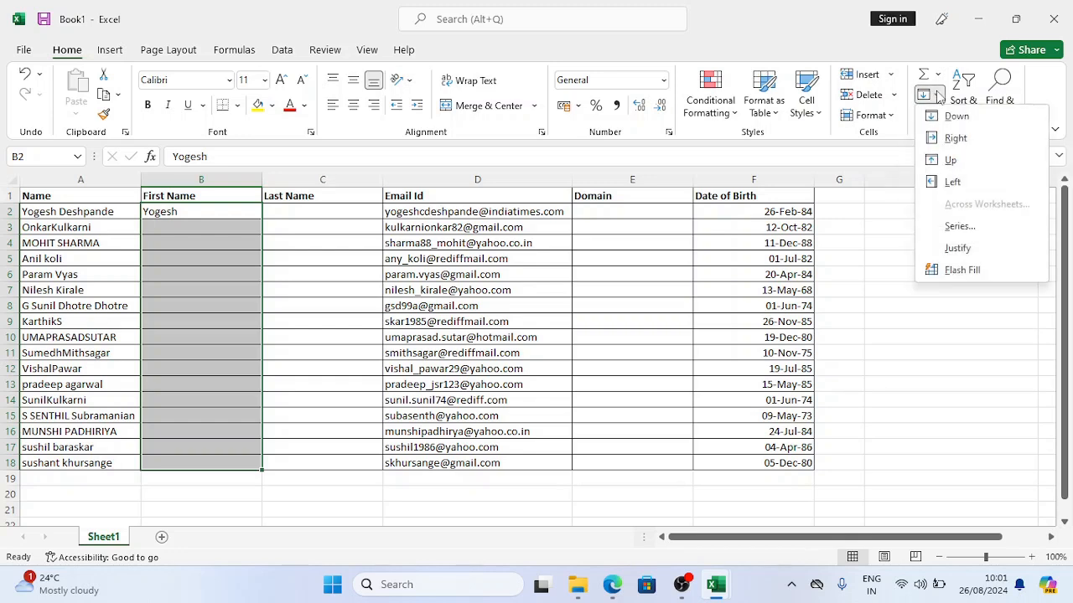
pyautogui.click(964, 270)
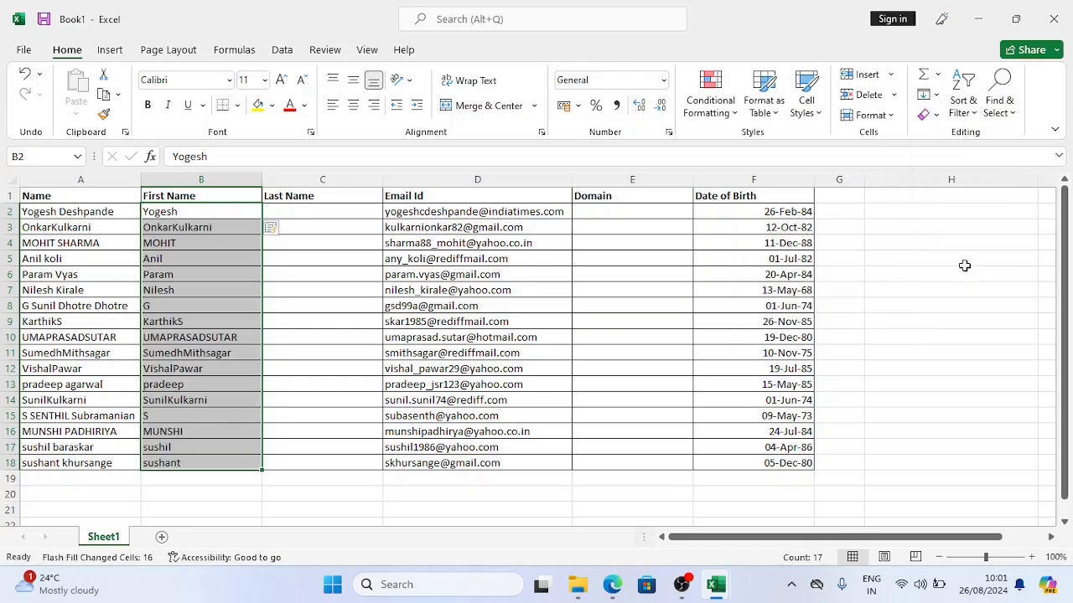
pyautogui.click(193, 214)
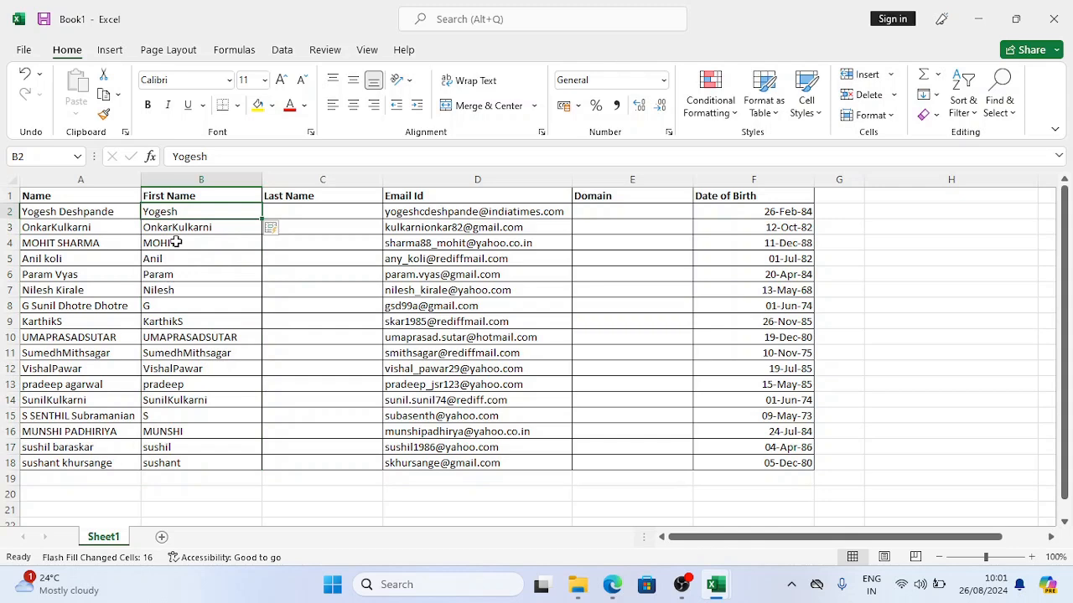
pyautogui.click(176, 243)
pyautogui.click(170, 259)
pyautogui.click(171, 274)
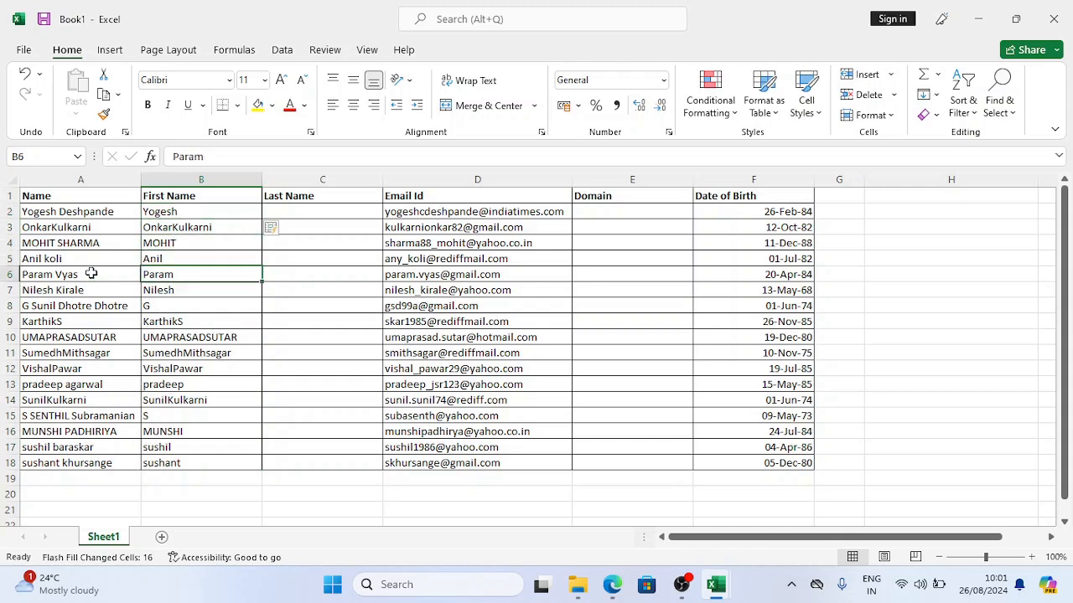
pyautogui.click(170, 228)
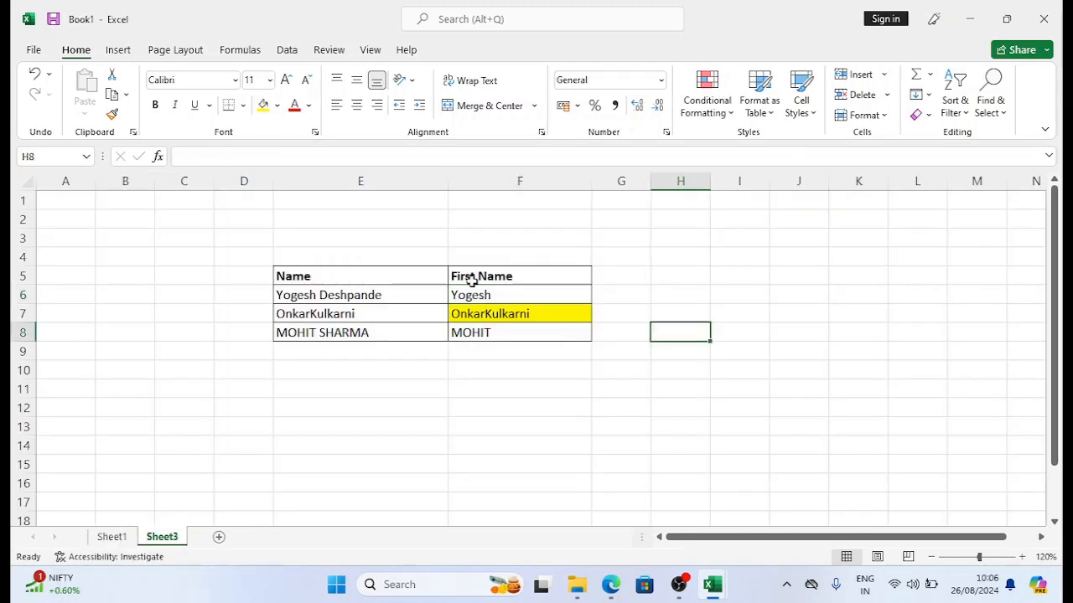
# Step: Compare Sheet3's Yogesh and MOHIT results with their full names, then return to Sheet1
pyautogui.click(476, 289)
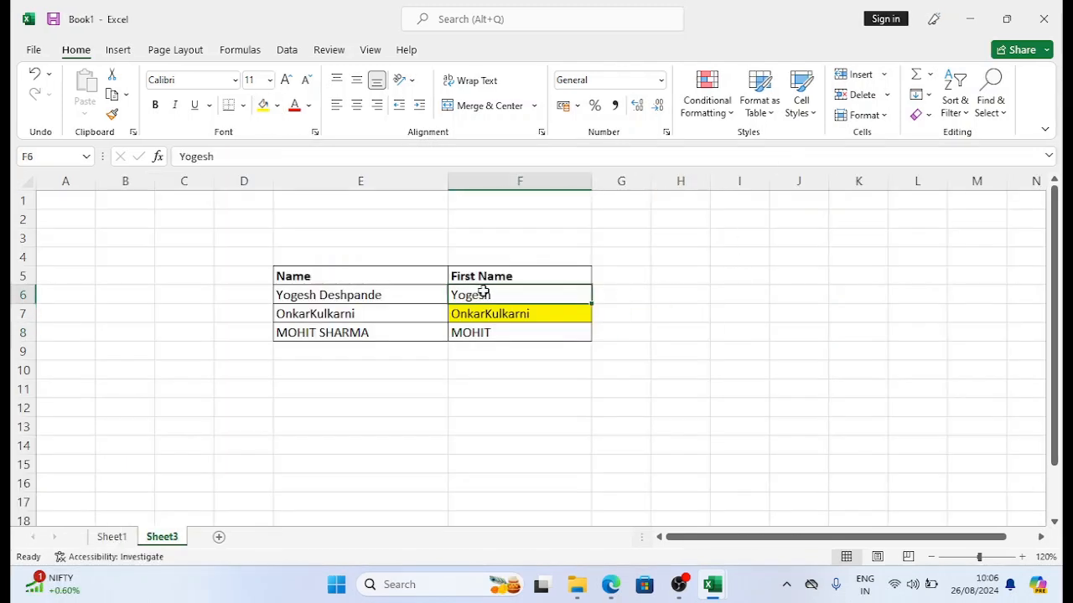
pyautogui.click(305, 294)
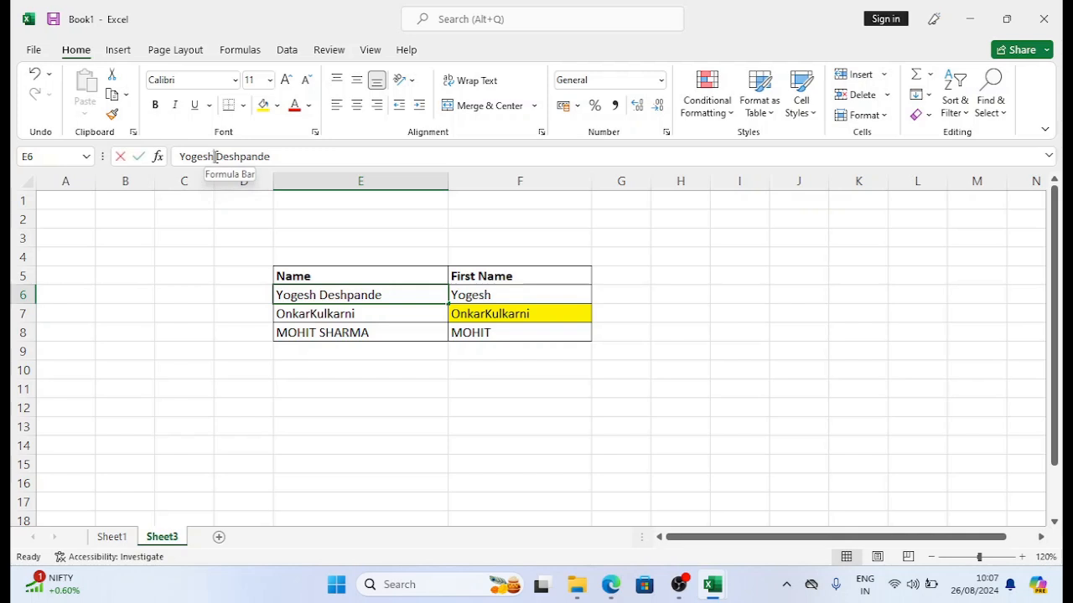
pyautogui.click(215, 156)
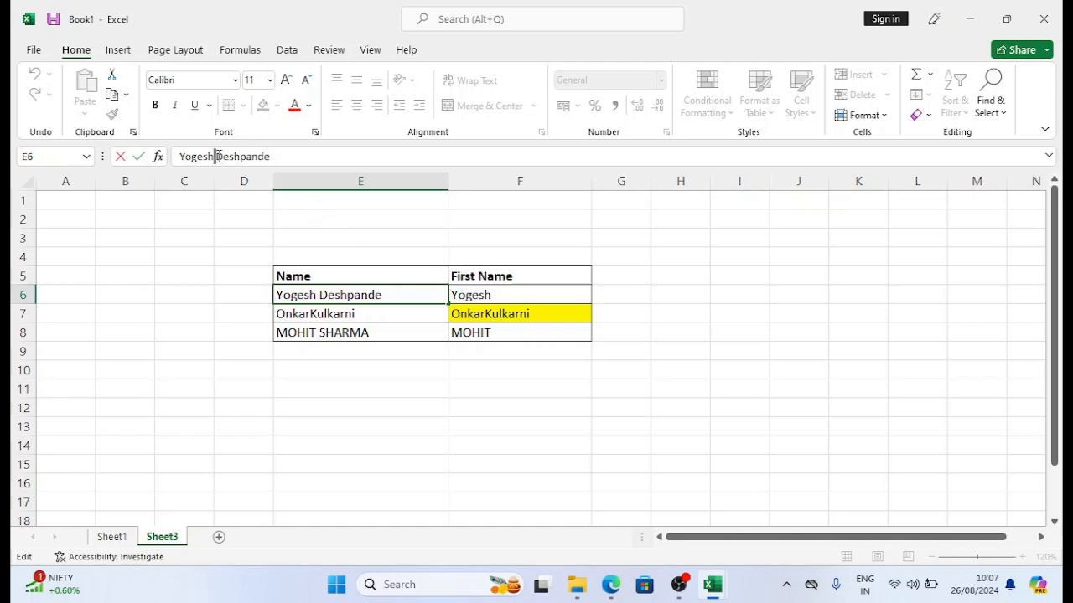
pyautogui.click(487, 333)
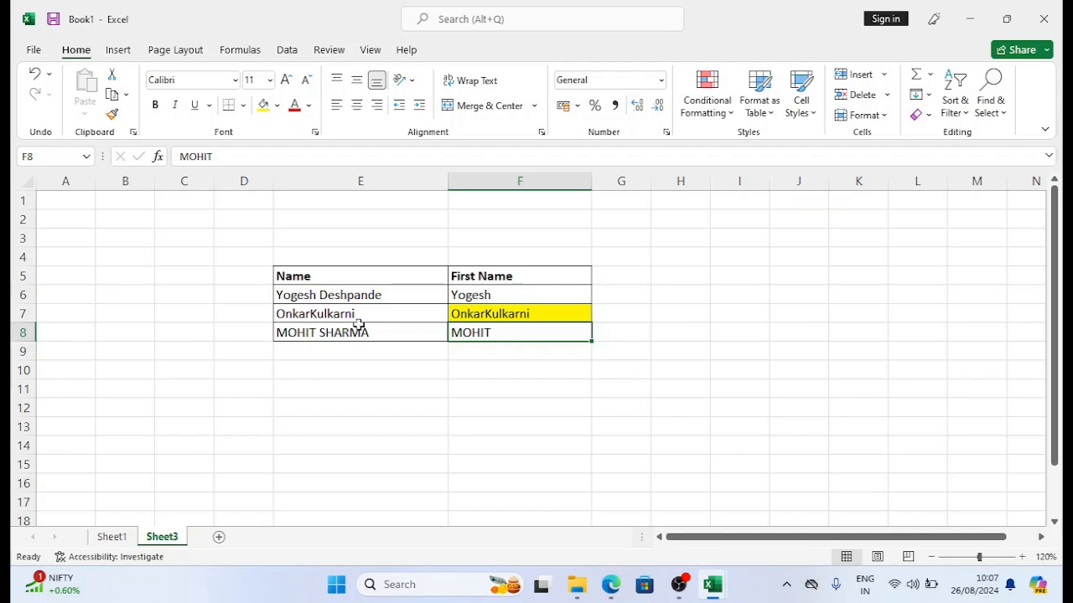
pyautogui.click(315, 333)
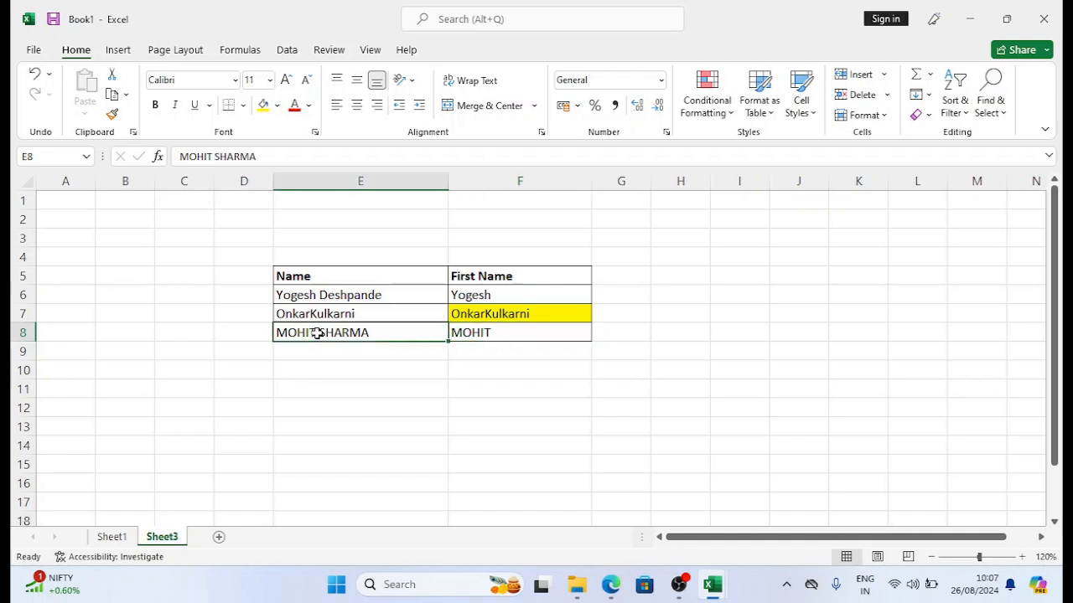
pyautogui.click(213, 156)
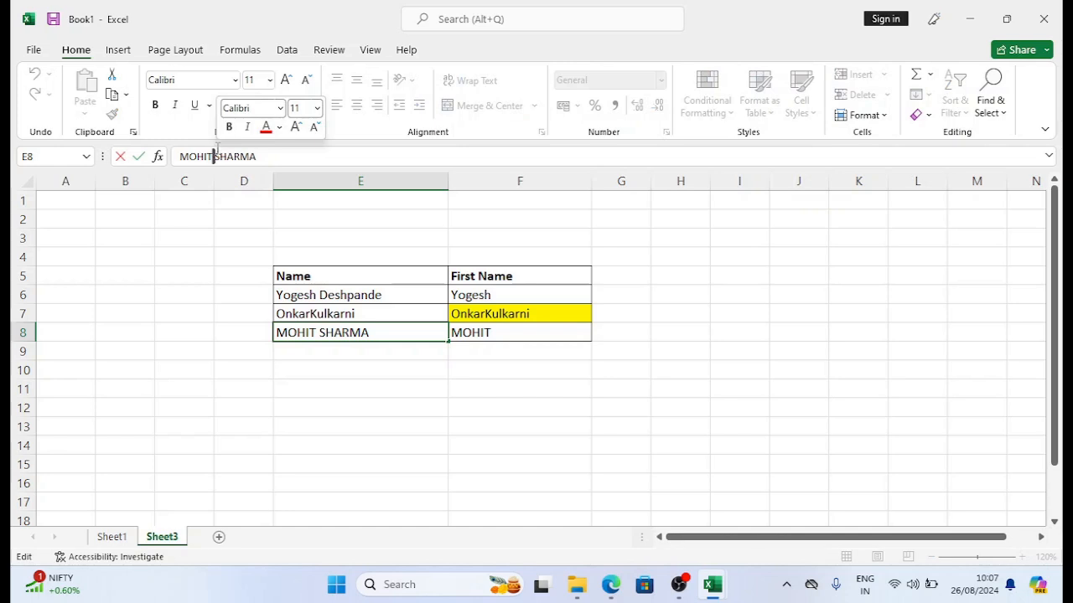
pyautogui.press('Escape')
pyautogui.press('Up')
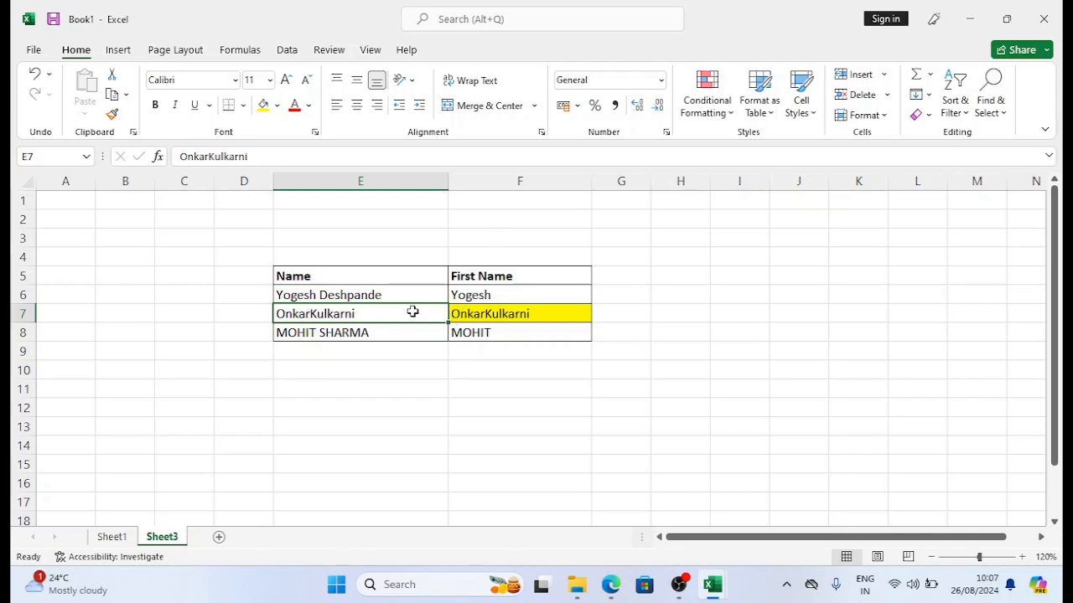
pyautogui.click(113, 537)
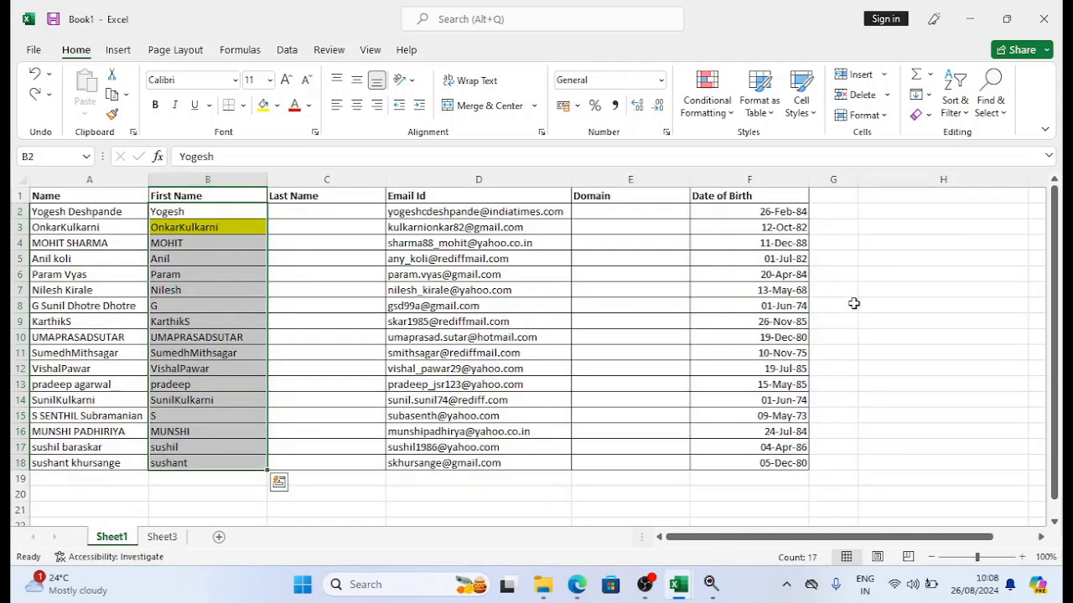
# Step: Clear the contents of B2:B18 and set B3's fill to No Fill
pyautogui.moveTo(215, 211); pyautogui.dragTo(219, 462)
pyautogui.click(921, 115)
pyautogui.click(963, 180)
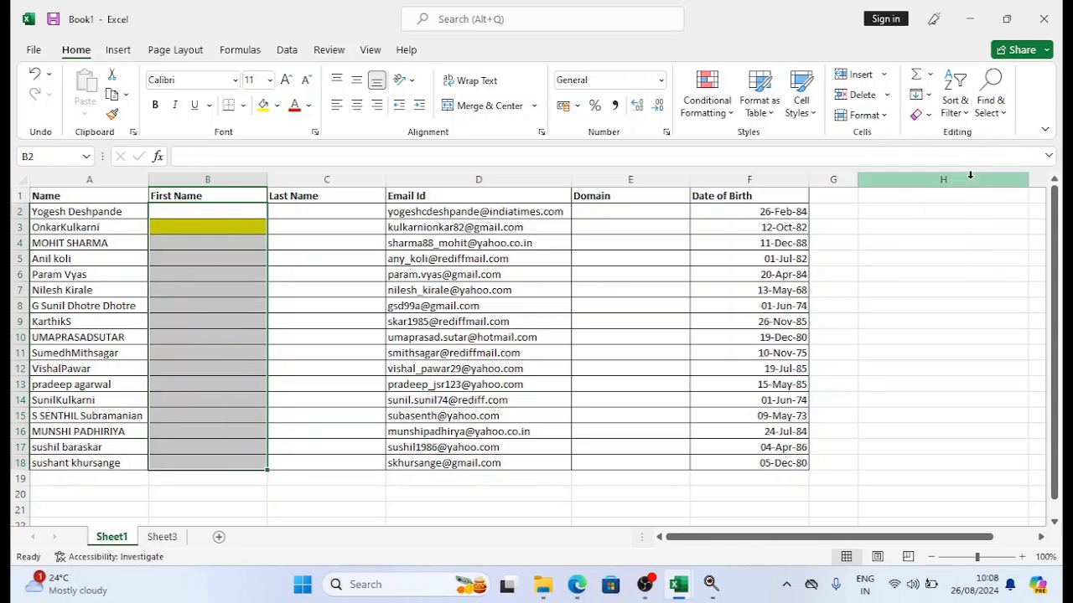
pyautogui.click(197, 227)
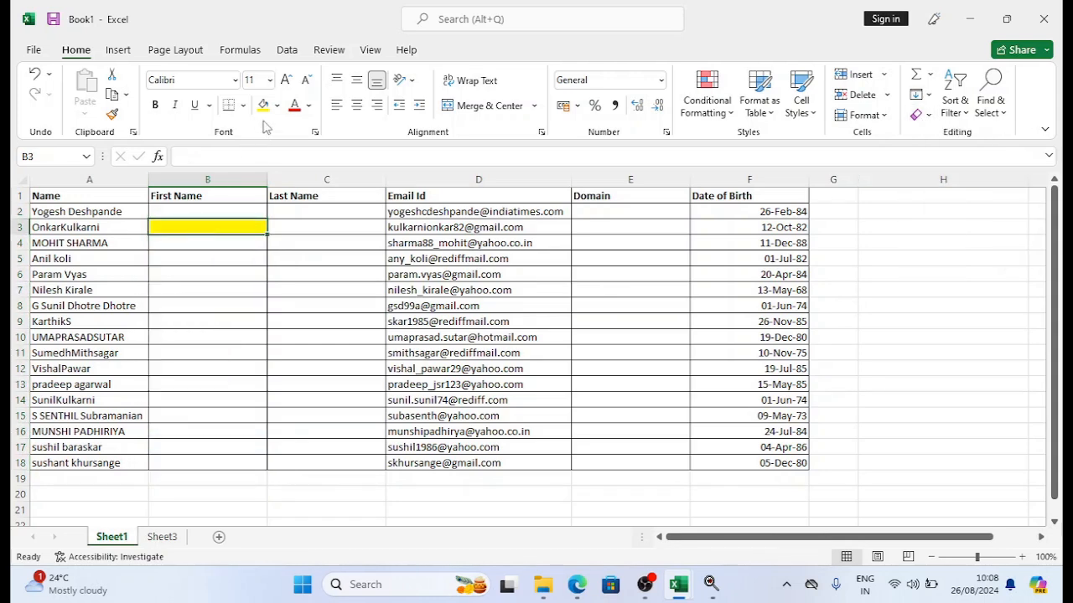
pyautogui.click(276, 105)
pyautogui.click(284, 278)
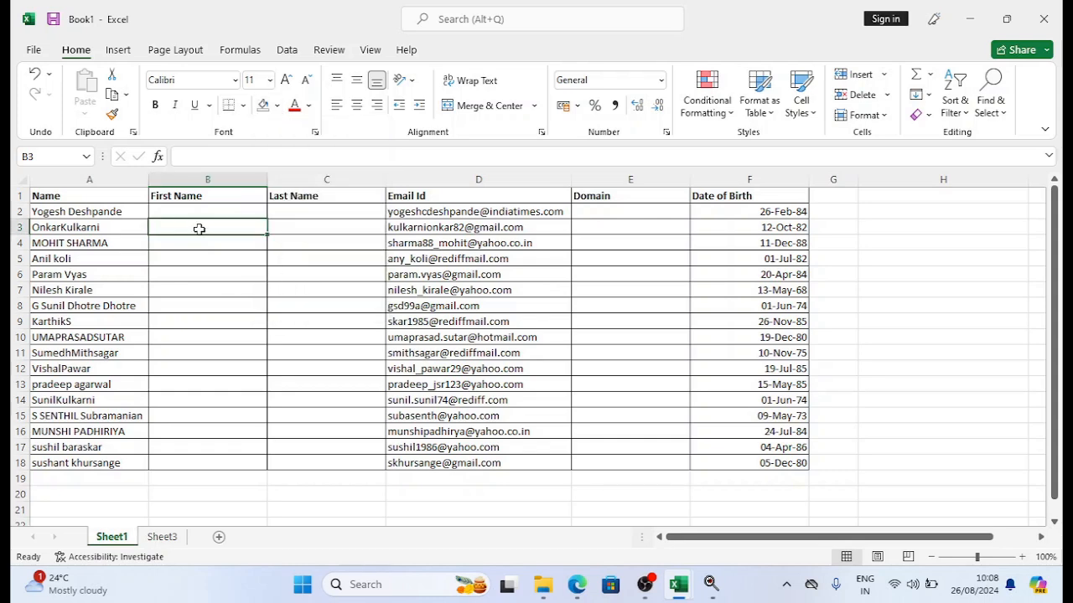
pyautogui.click(197, 211)
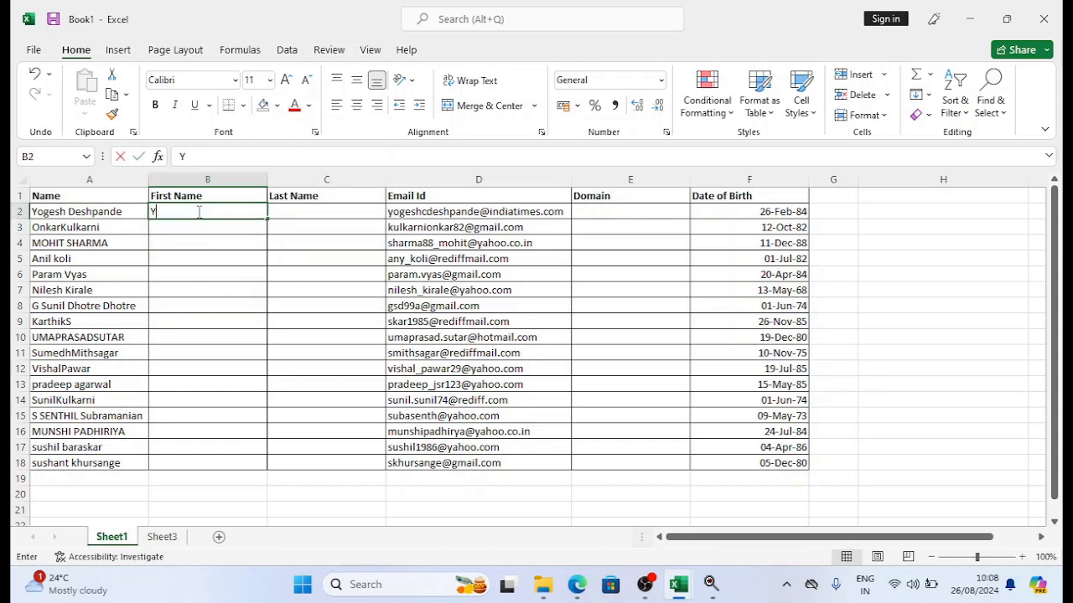
pyautogui.write('Yogesh')
pyautogui.press('Return')
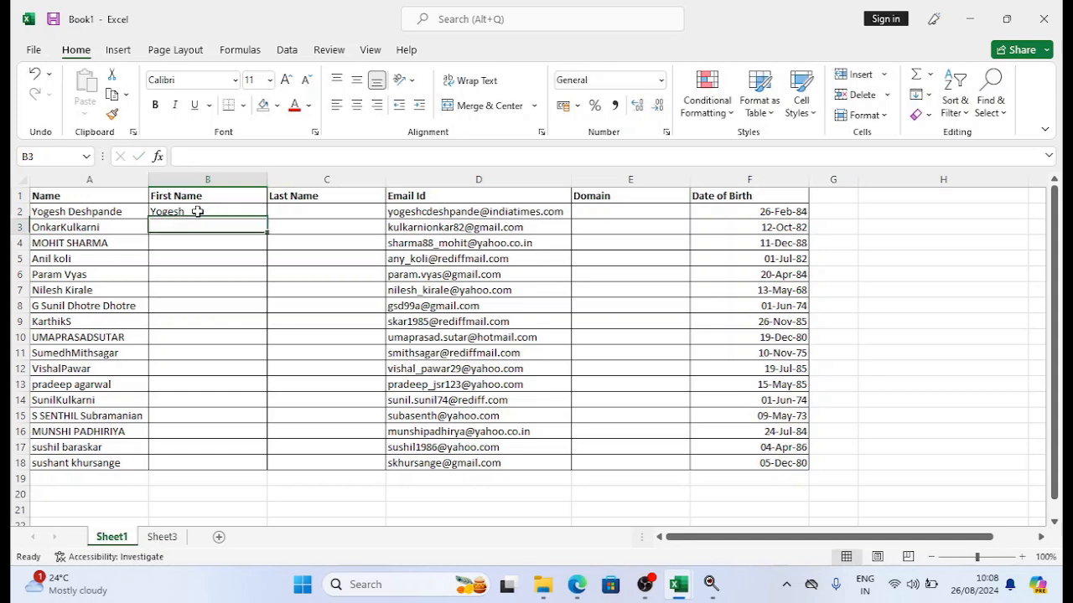
pyautogui.click(79, 227)
pyautogui.click(210, 156)
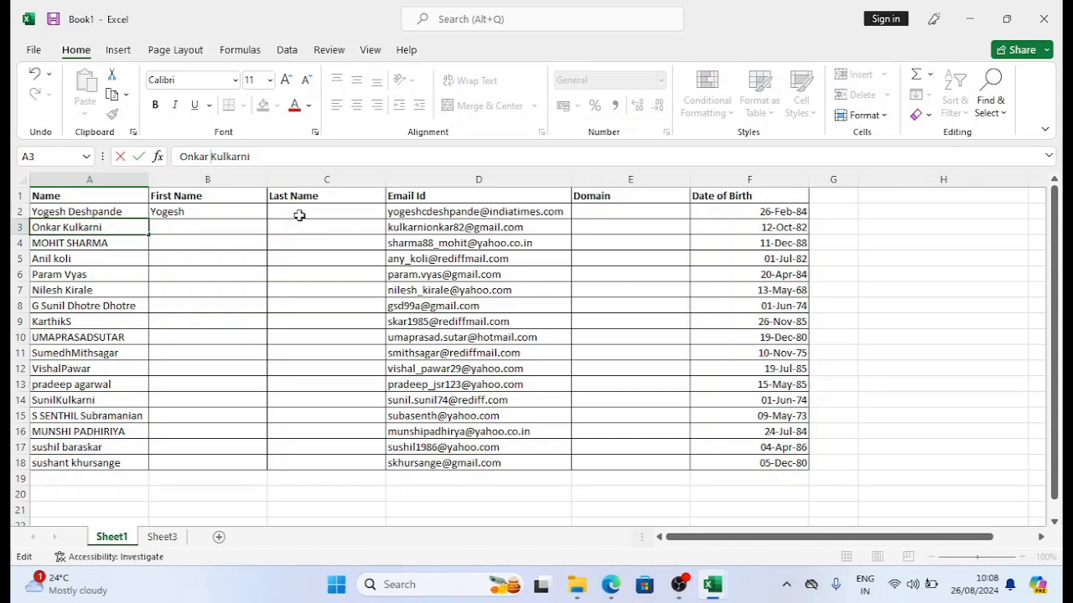
pyautogui.press('Return')
pyautogui.moveTo(227, 211); pyautogui.dragTo(209, 462)
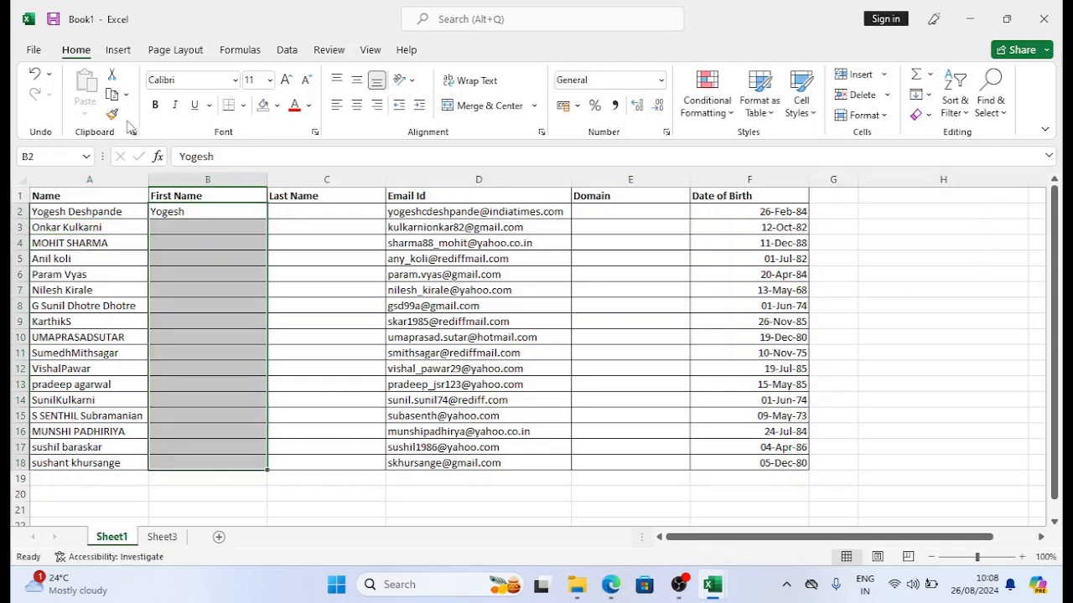
# Step: Flash Fill B3:B18 again and verify B3 now shows Onkar and B8 shows G
pyautogui.click(922, 94)
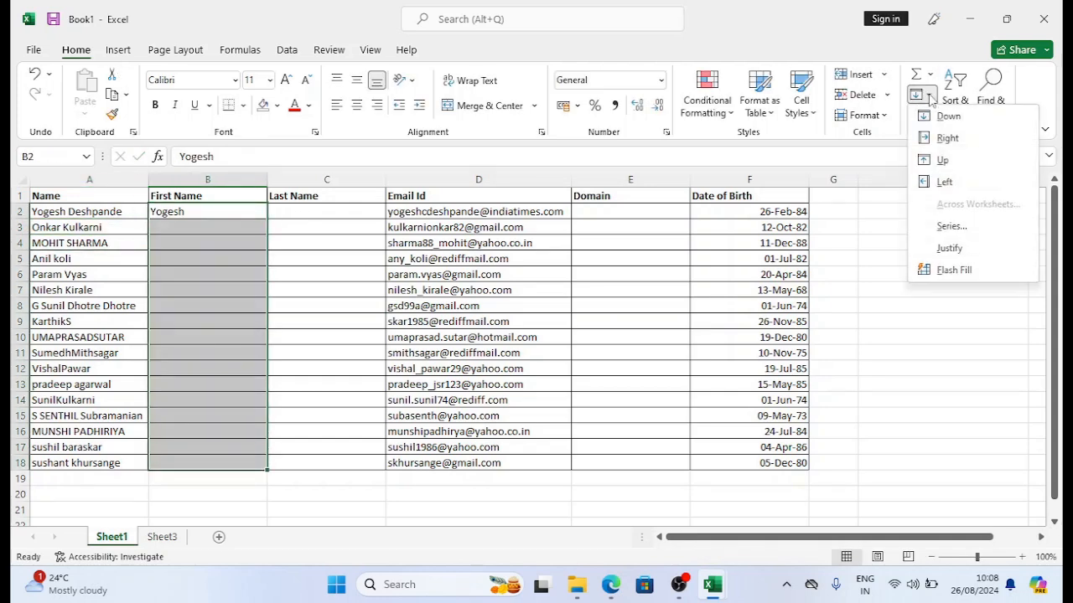
pyautogui.click(953, 270)
pyautogui.click(170, 227)
pyautogui.moveTo(124, 226); pyautogui.dragTo(210, 228)
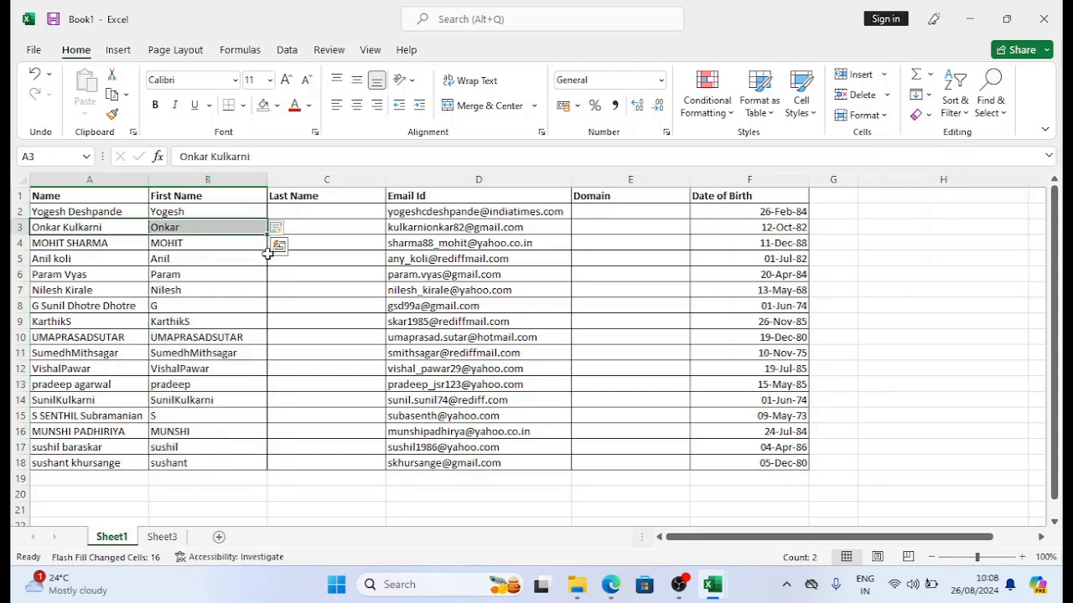
pyautogui.click(223, 227)
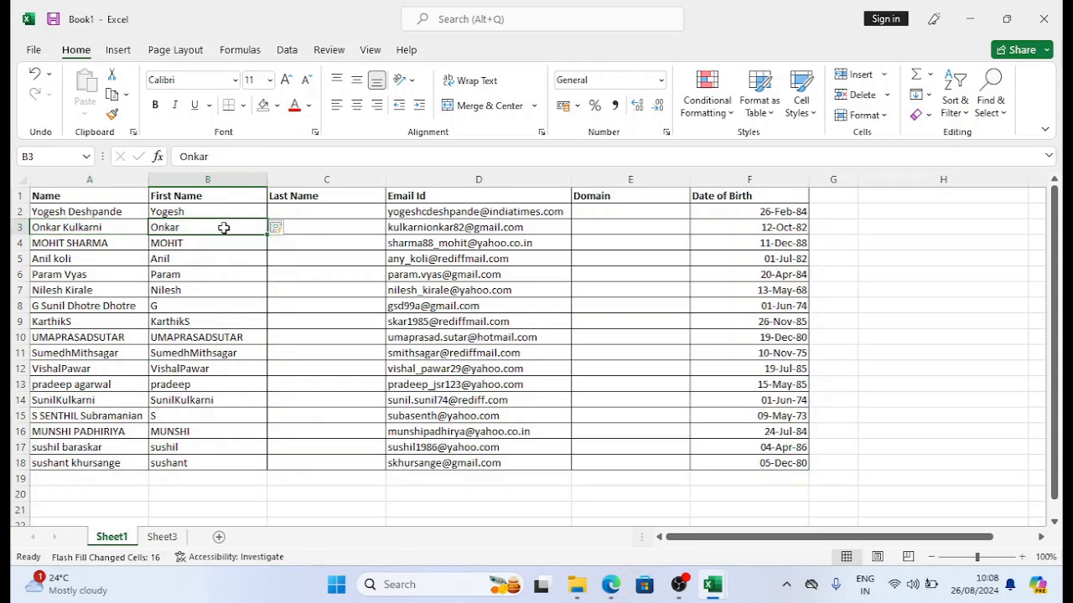
pyautogui.click(186, 309)
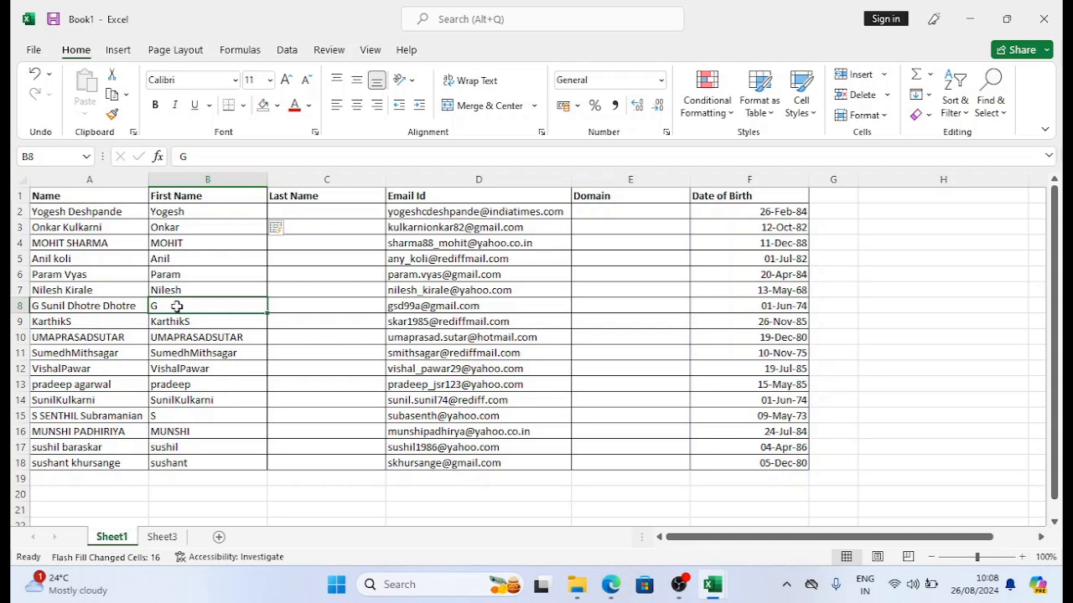
pyautogui.moveTo(194, 215); pyautogui.dragTo(205, 456)
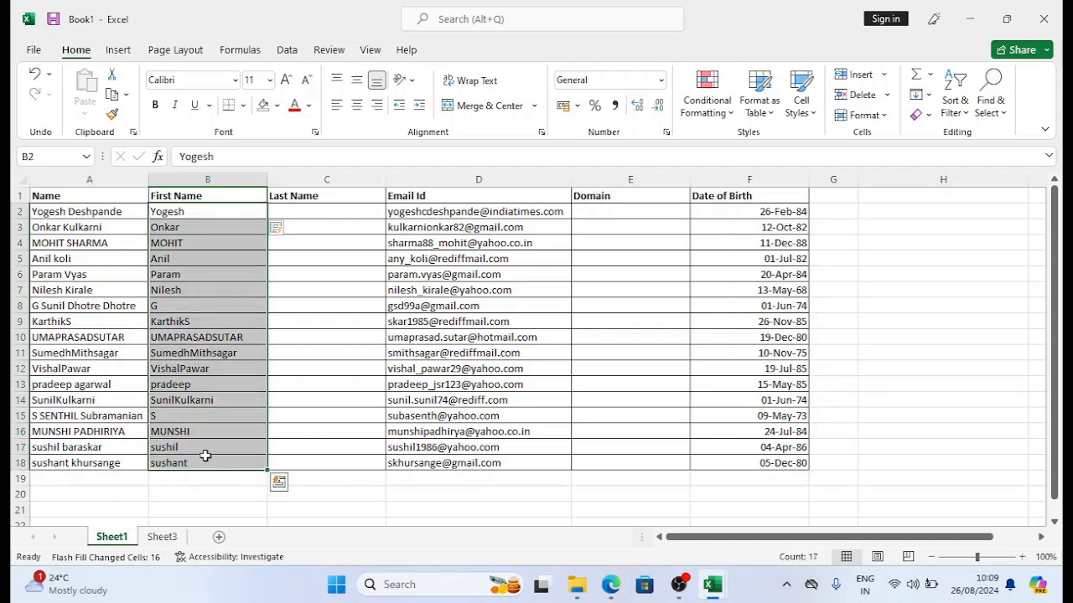
# Step: Replace the names with YOGESH in B2 and Flash Fill uppercase first names into B3:B18
pyautogui.press('Delete')
pyautogui.click(219, 210)
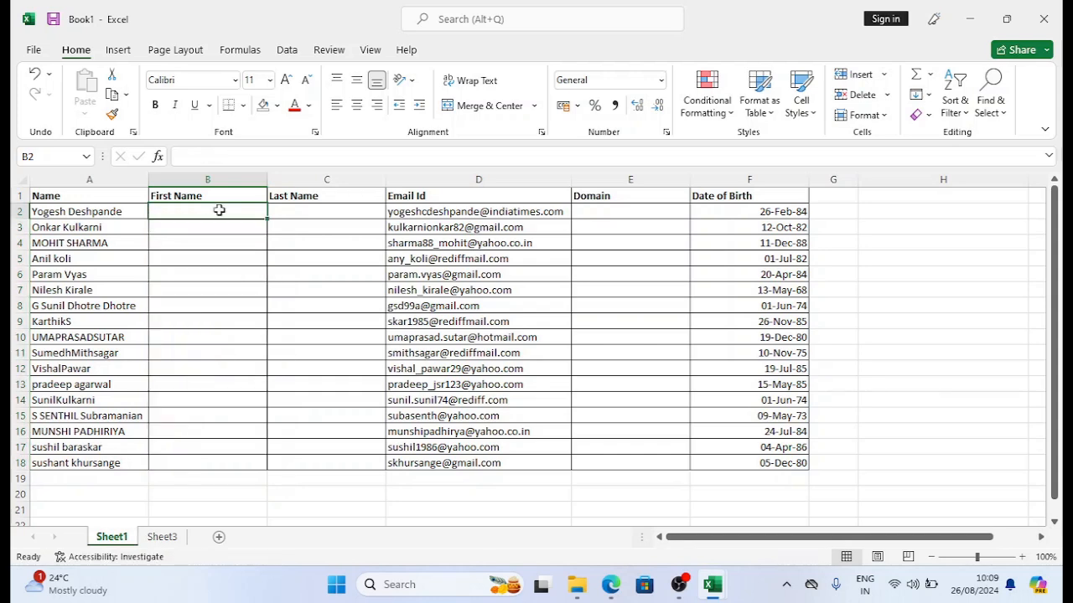
pyautogui.write('YOGESH')
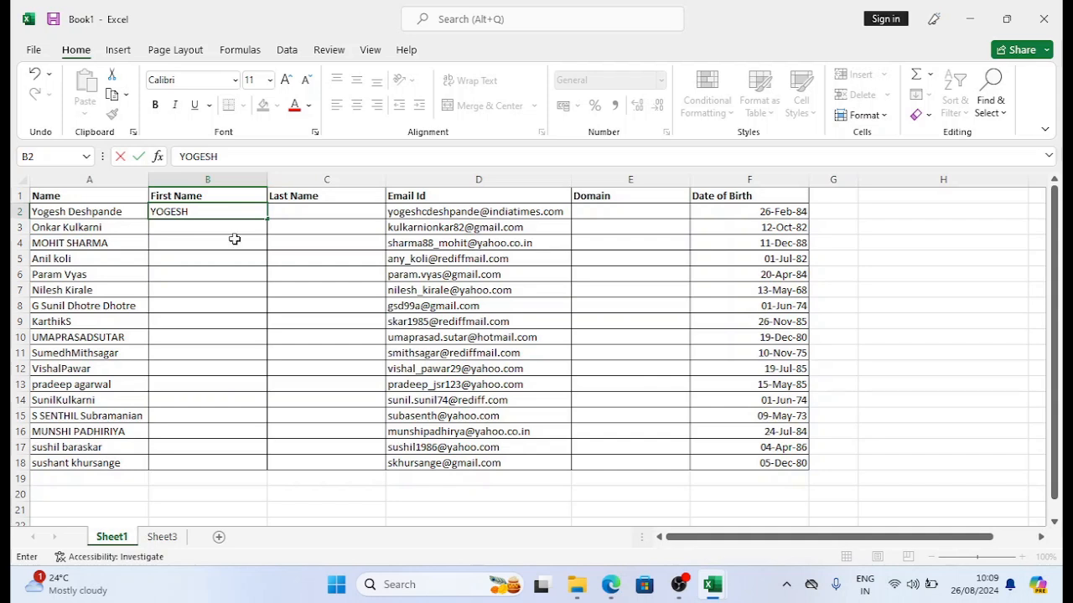
pyautogui.click(186, 215)
pyautogui.moveTo(185, 214); pyautogui.dragTo(192, 467)
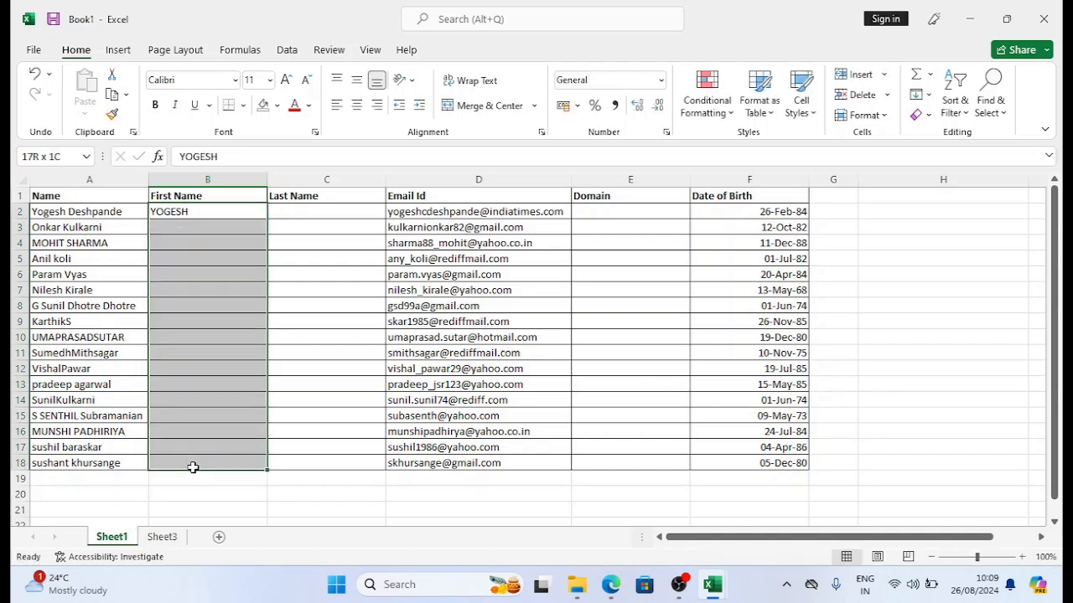
pyautogui.click(926, 95)
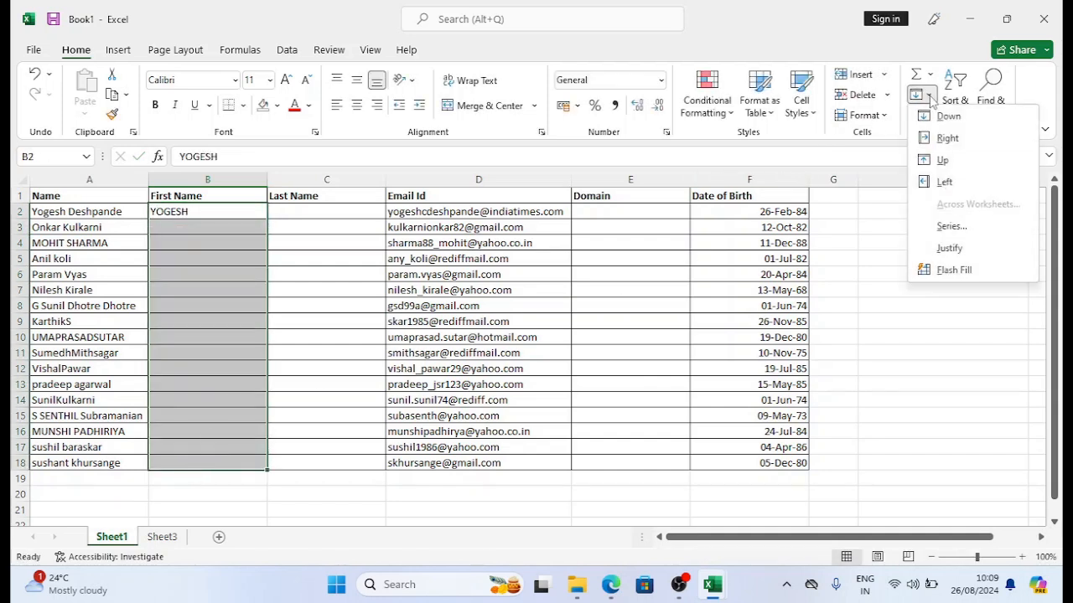
pyautogui.click(952, 272)
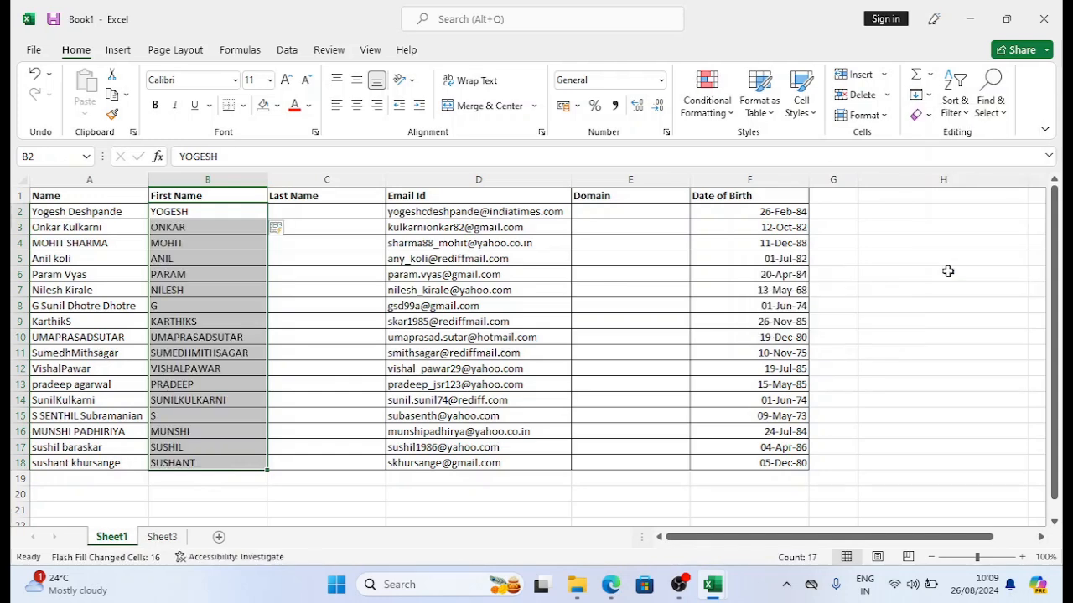
pyautogui.click(227, 210)
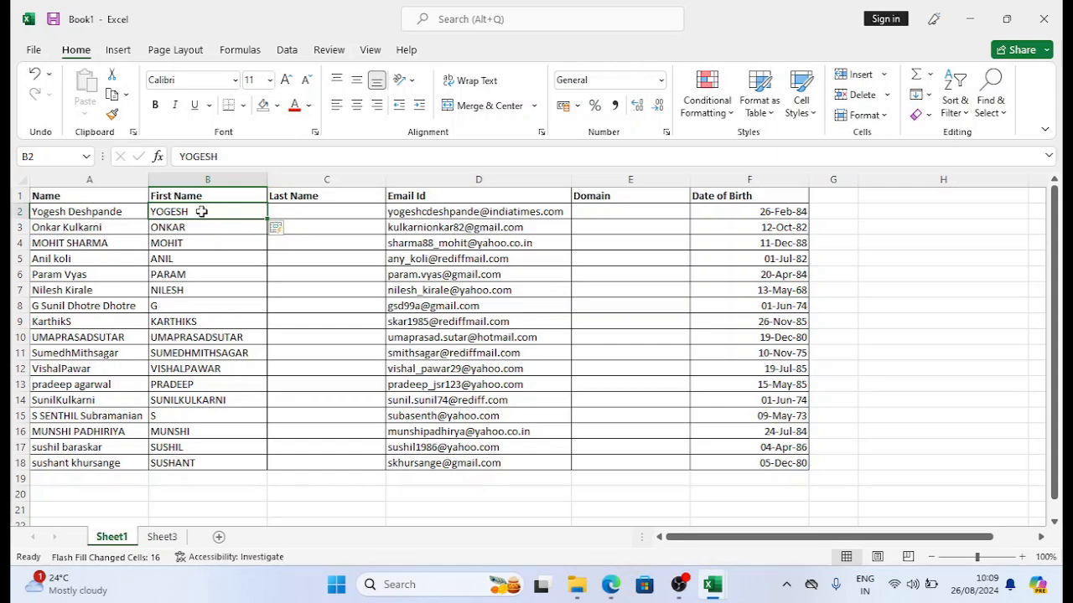
# Step: Fill cell B2 with dark green and select the first names in B3:B18
pyautogui.click(276, 106)
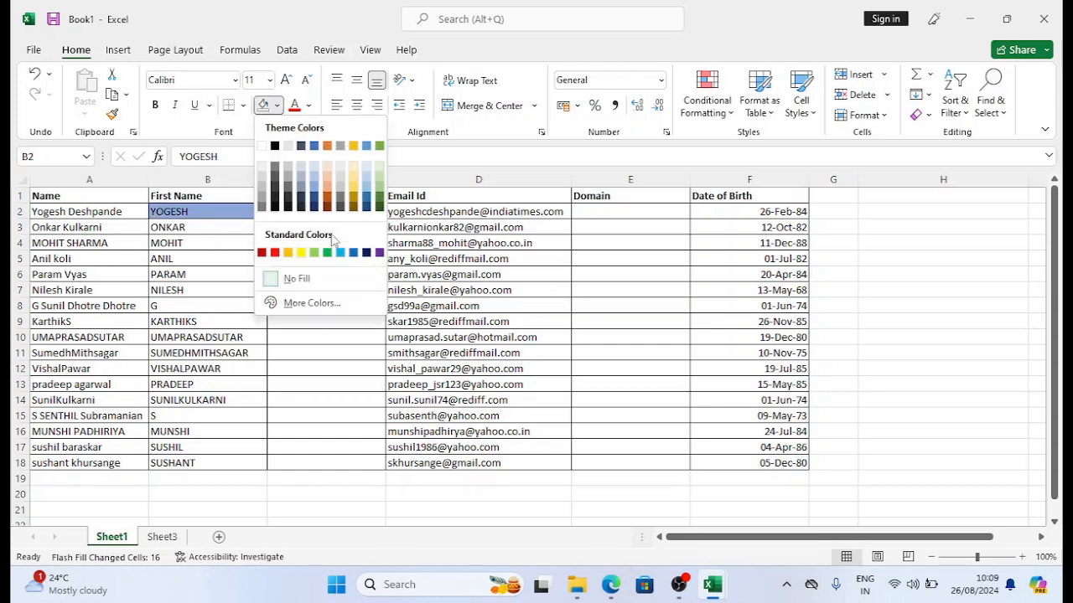
pyautogui.click(379, 207)
pyautogui.moveTo(192, 227); pyautogui.dragTo(173, 466)
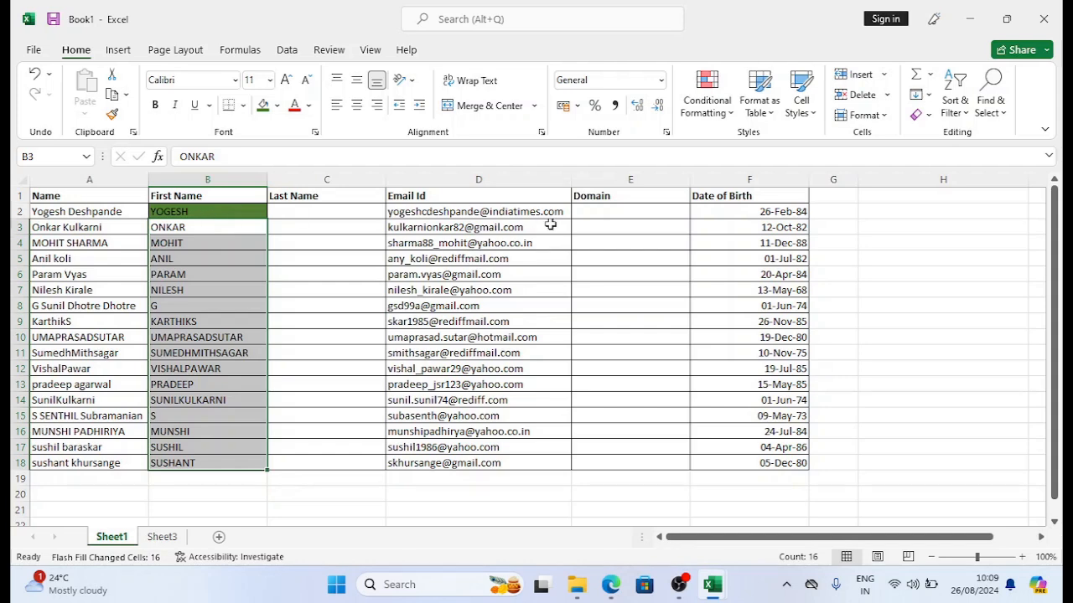
# Step: Inspect the empty Last Name and Domain columns and select the first email in D2
pyautogui.click(313, 179)
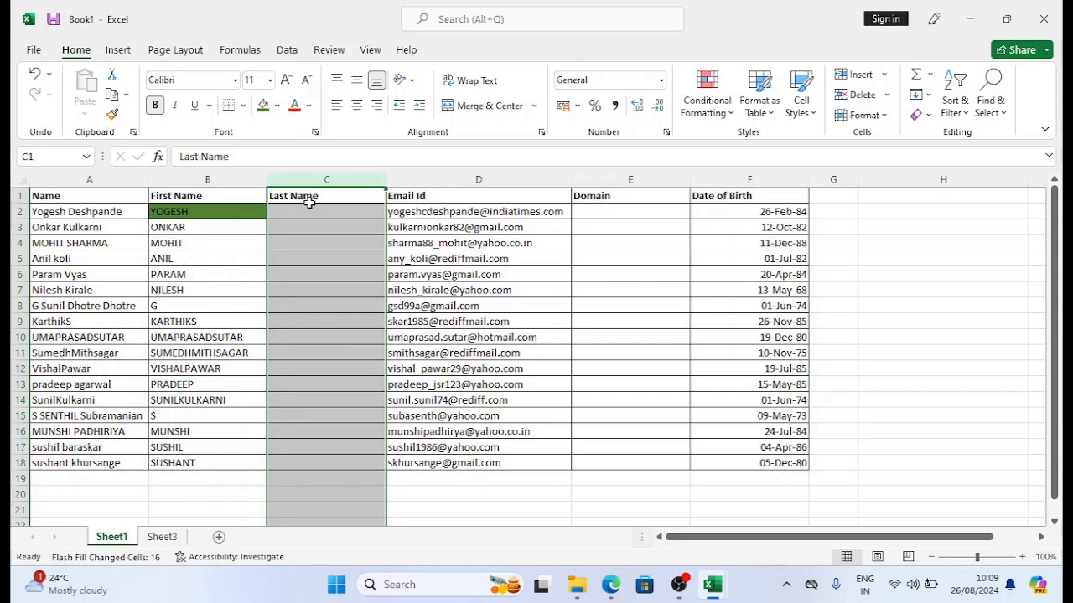
pyautogui.click(306, 214)
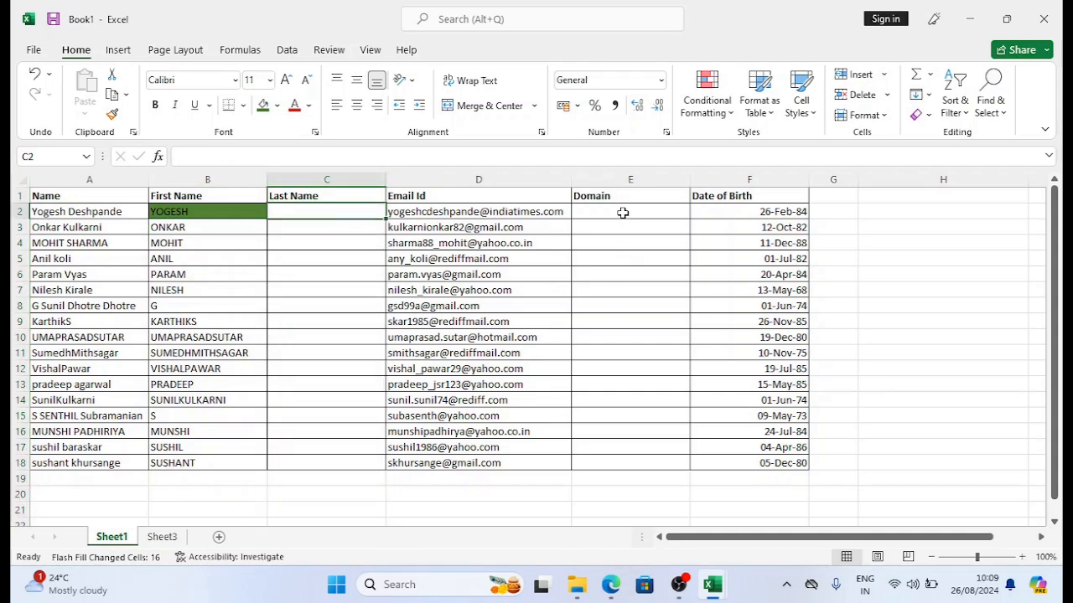
pyautogui.click(625, 213)
pyautogui.click(618, 178)
pyautogui.click(612, 212)
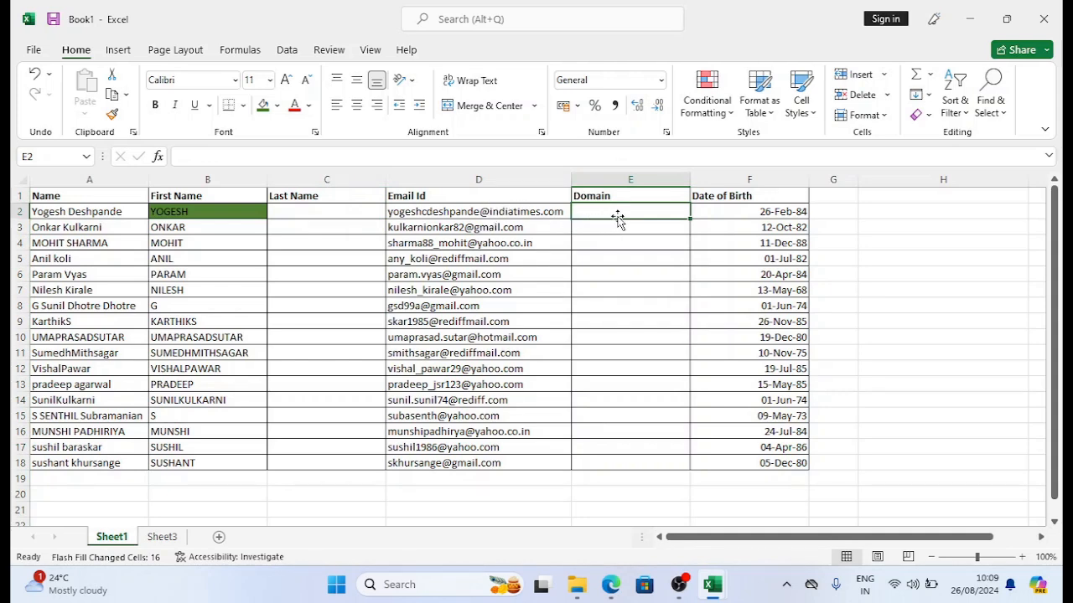
pyautogui.click(540, 213)
# Step: Copy 'indiatimes' from the D2 email and paste it into E2
pyautogui.moveTo(334, 158); pyautogui.dragTo(285, 160)
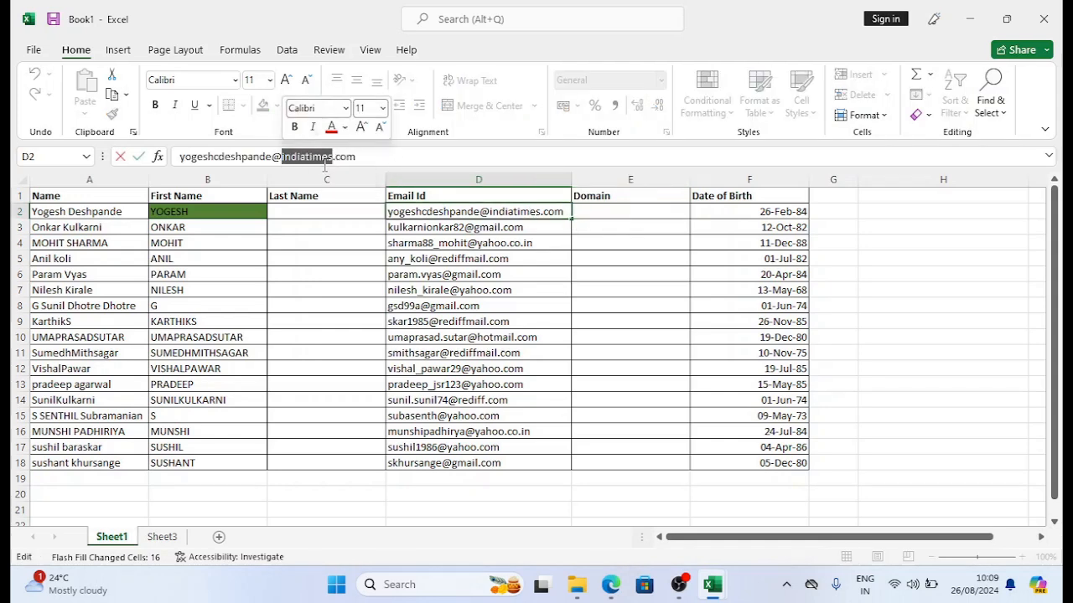
pyautogui.hotkey('ctrl', 'c')
pyautogui.press('Escape')
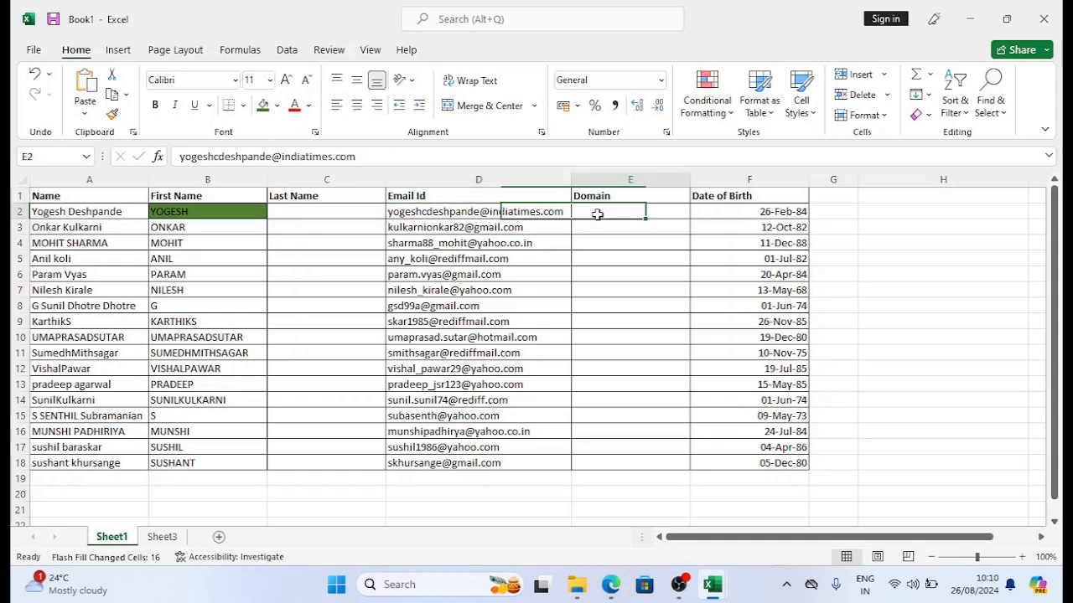
pyautogui.click(598, 214)
pyautogui.hotkey('ctrl', 'v')
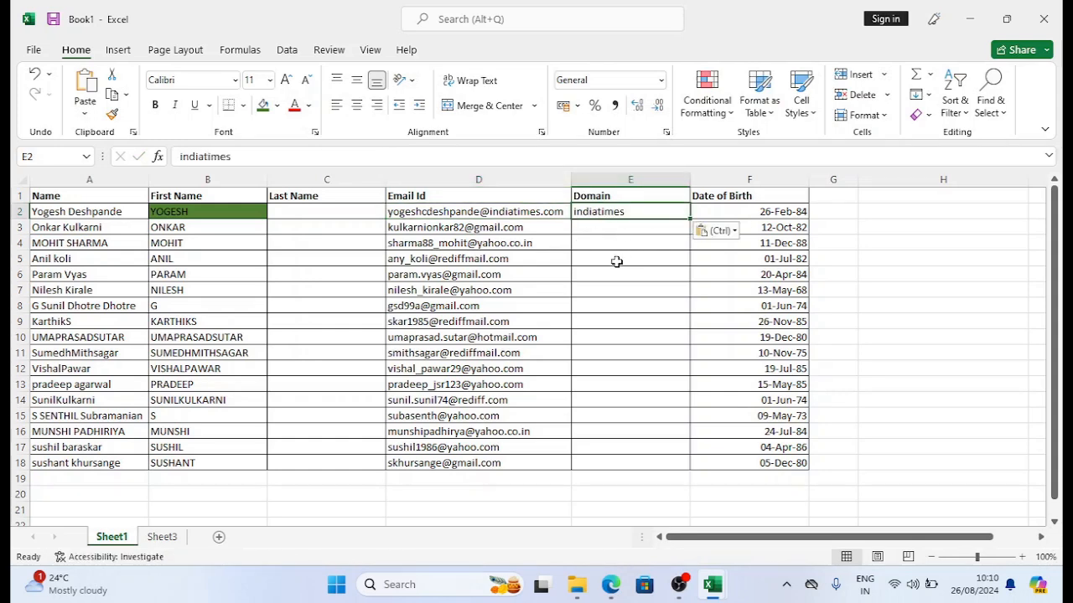
# Step: Flash Fill domains into E3:E18 and check the rediffmail result in E9
pyautogui.keyDown('shift'); pyautogui.click(614, 460); pyautogui.keyUp('shift')
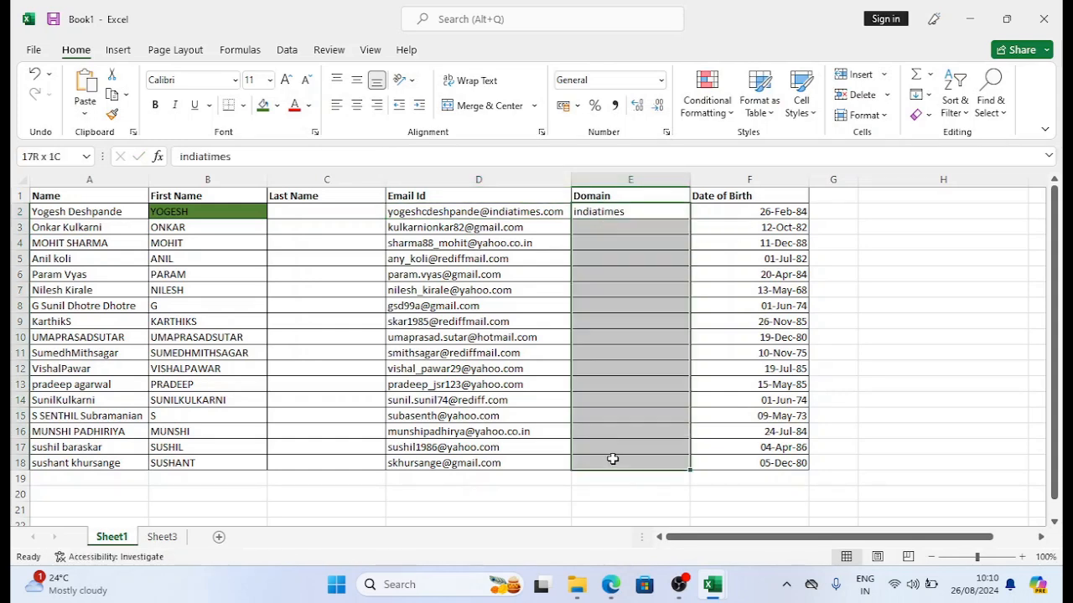
pyautogui.click(922, 115)
pyautogui.click(920, 94)
pyautogui.click(920, 94)
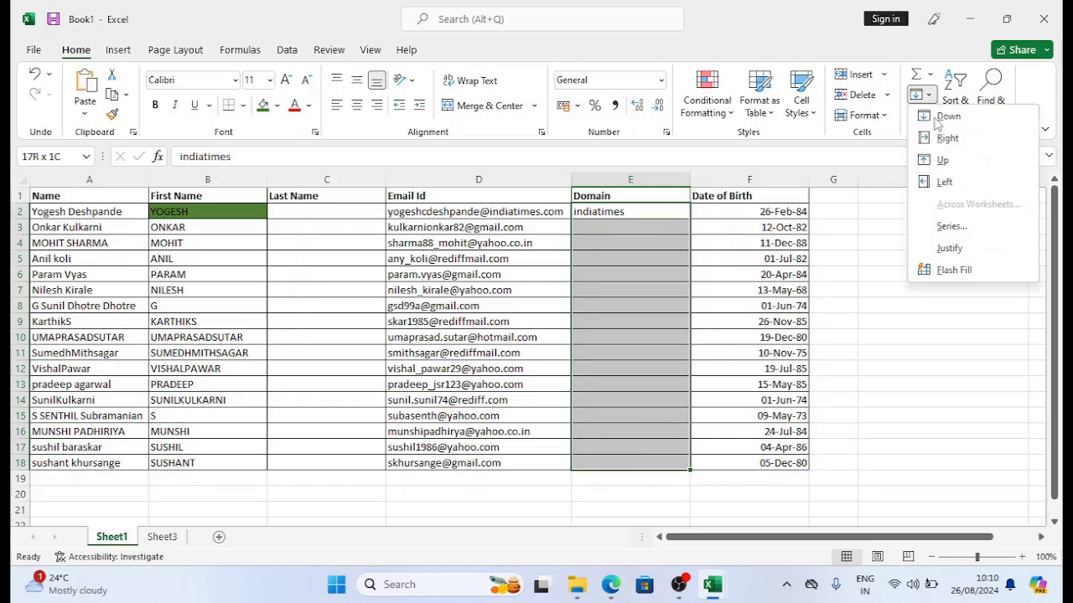
pyautogui.click(964, 271)
pyautogui.click(622, 216)
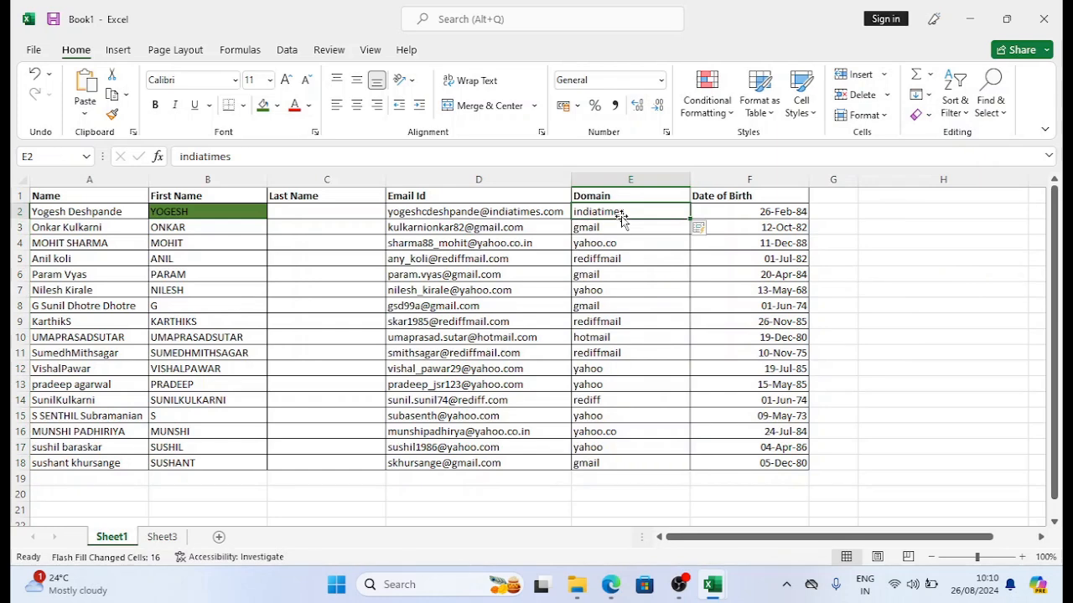
pyautogui.moveTo(615, 228); pyautogui.dragTo(608, 462)
pyautogui.click(611, 322)
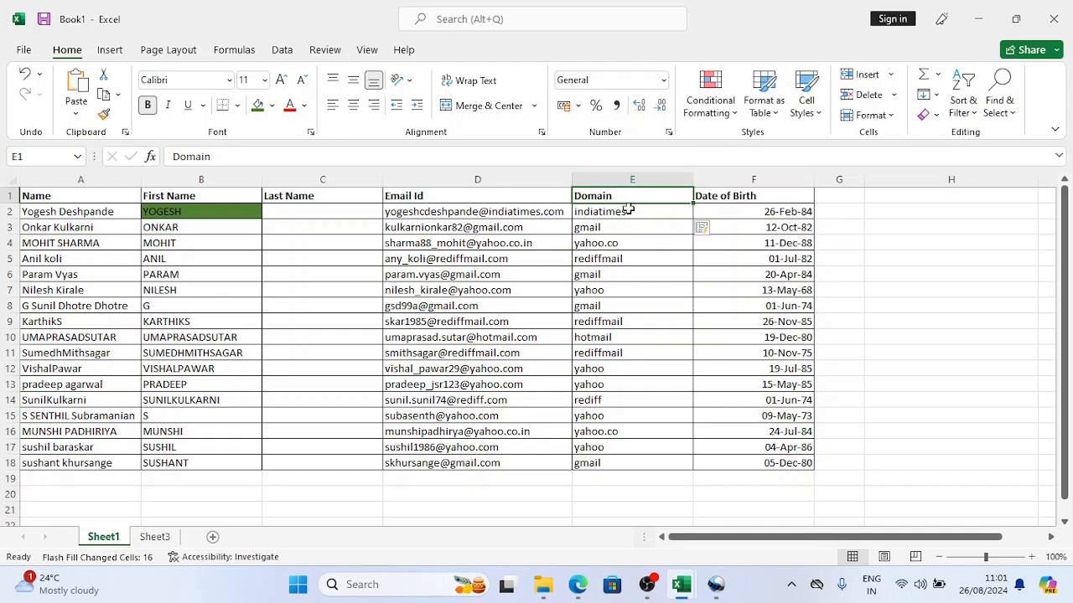
pyautogui.moveTo(628, 210); pyautogui.dragTo(615, 464)
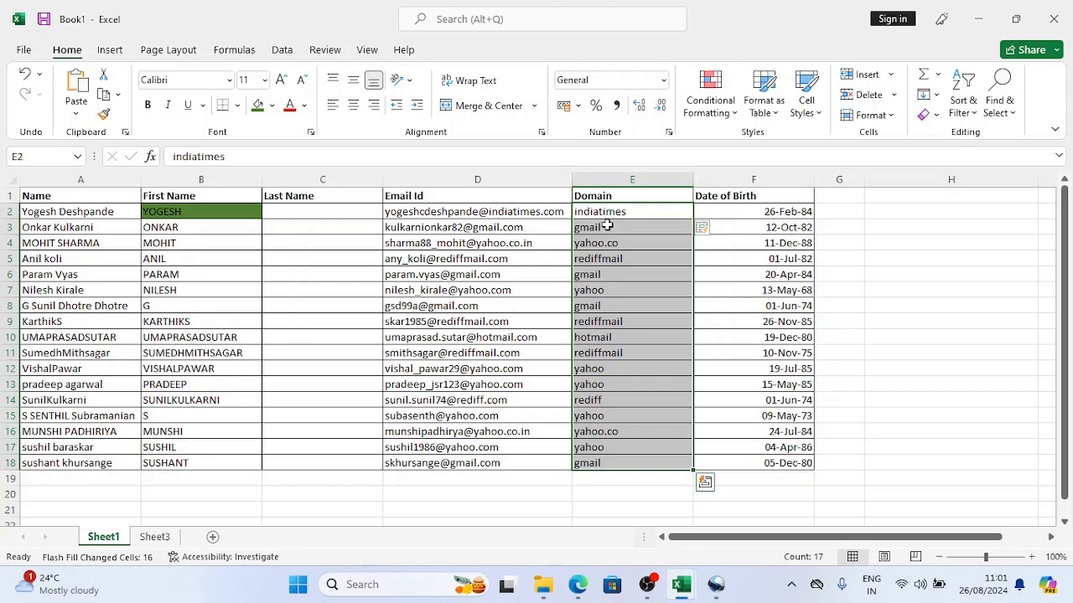
# Step: Delete E2:E18, enter 'Indiatimes' capitalised in E2 from D2's email, and select E2:E18
pyautogui.press('Delete')
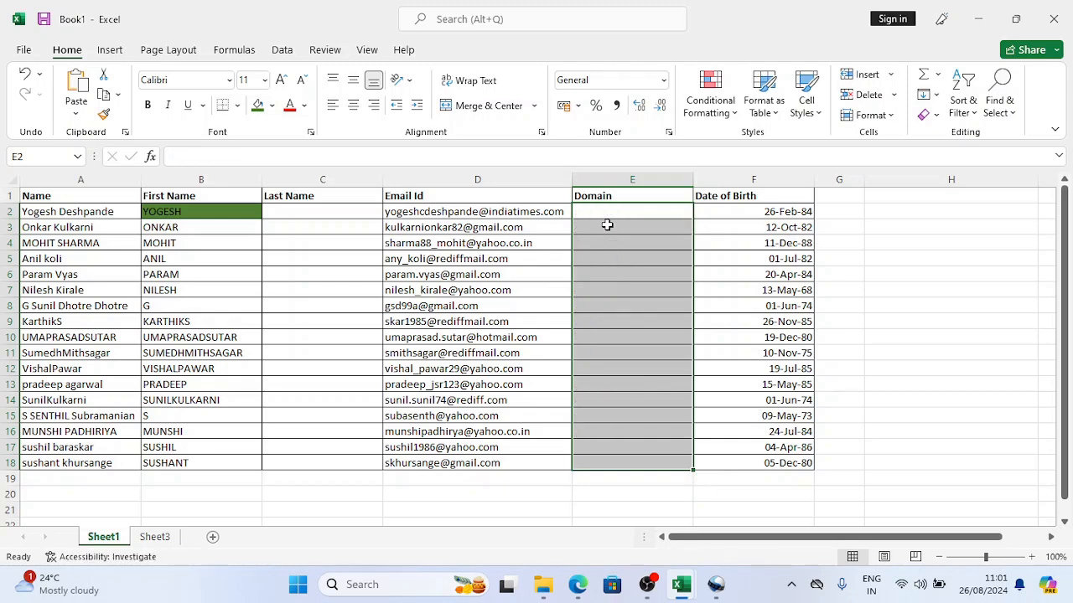
pyautogui.click(608, 225)
pyautogui.click(486, 208)
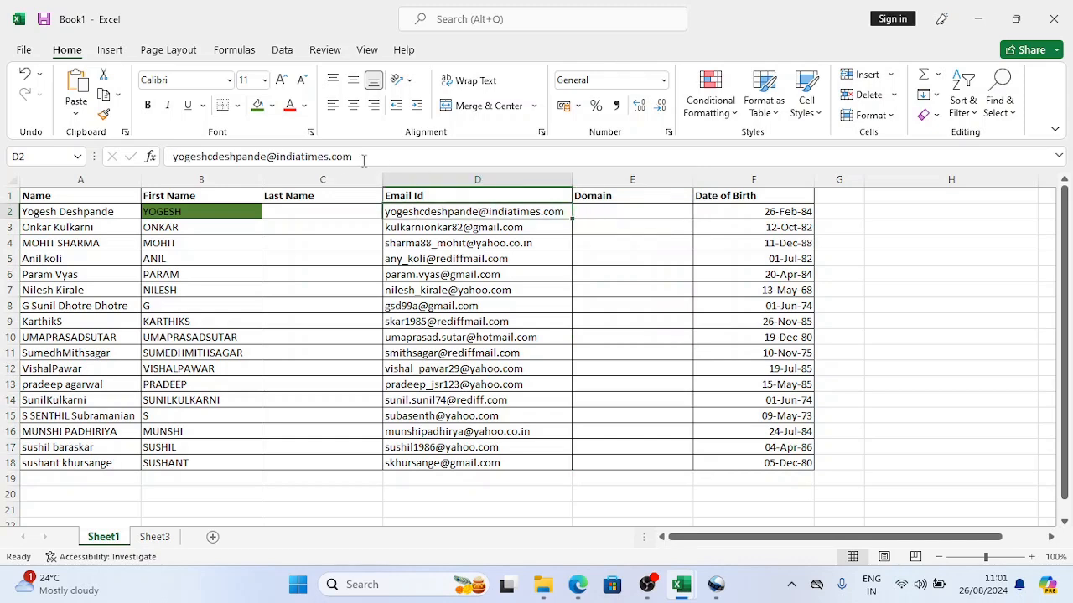
pyautogui.moveTo(329, 155); pyautogui.dragTo(277, 157)
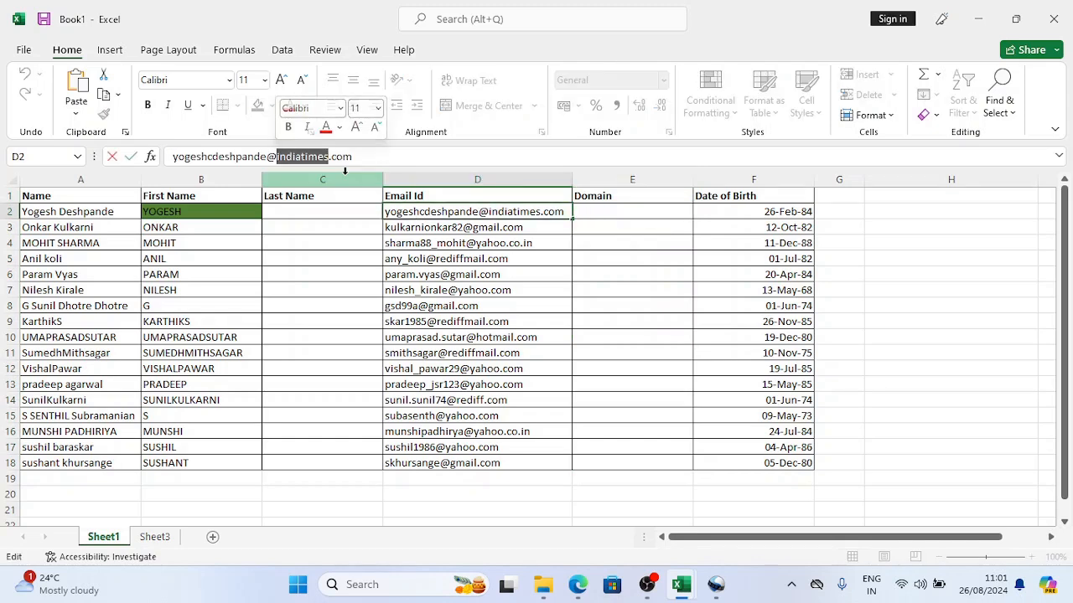
pyautogui.press('Escape')
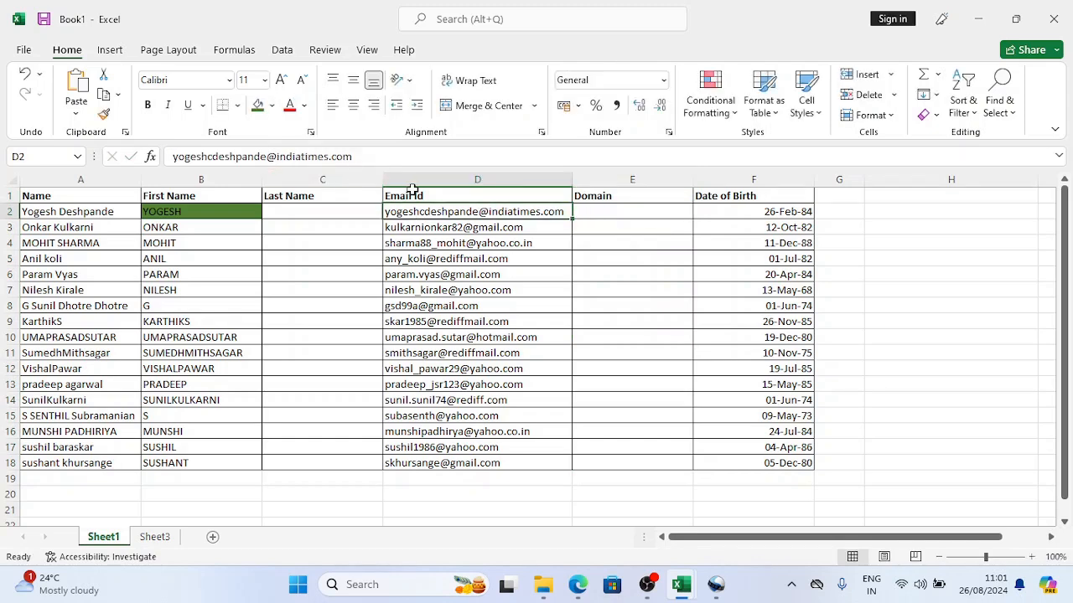
pyautogui.click(606, 211)
pyautogui.click(329, 157)
pyautogui.hotkey('ctrl', 'v')
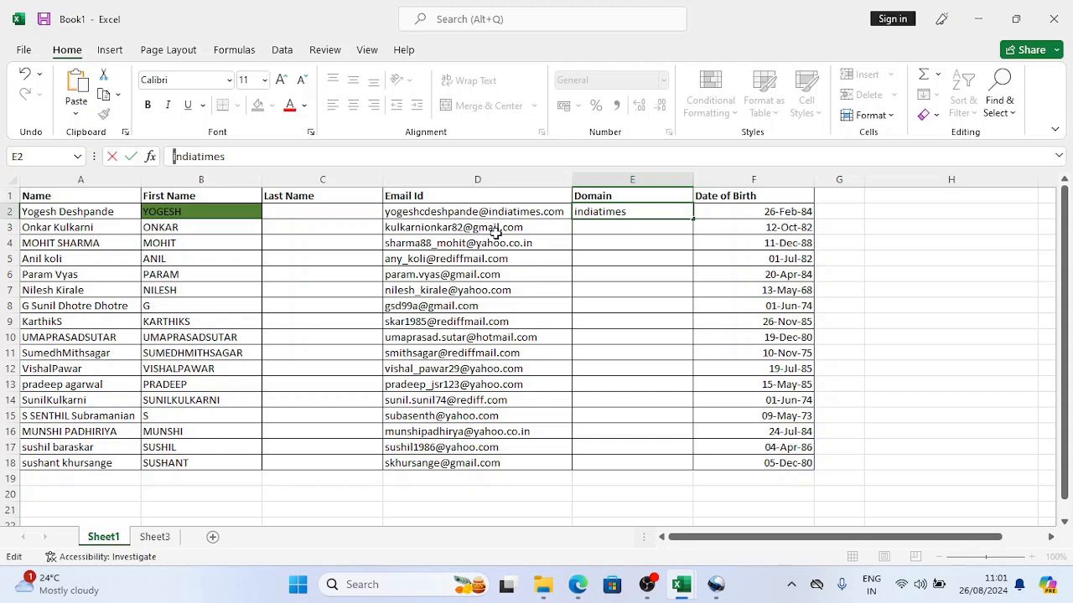
pyautogui.press('Return')
pyautogui.click(666, 212)
pyautogui.moveTo(666, 212); pyautogui.dragTo(644, 463)
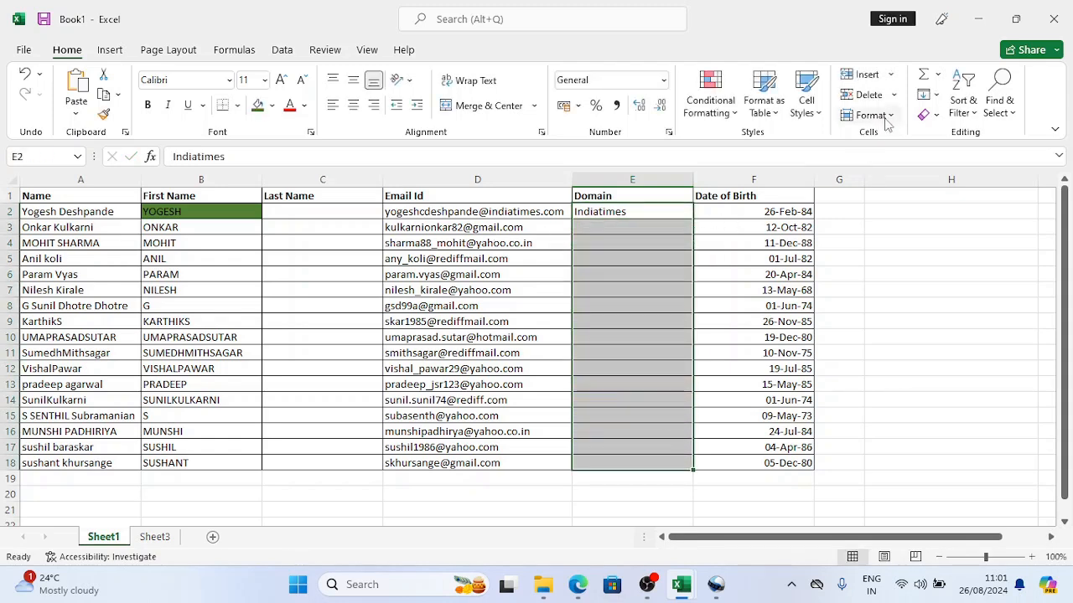
# Step: Flash Fill capitalised domains like Gmail, Yahoo.Co and Rediffmail into E3:E18
pyautogui.click(928, 95)
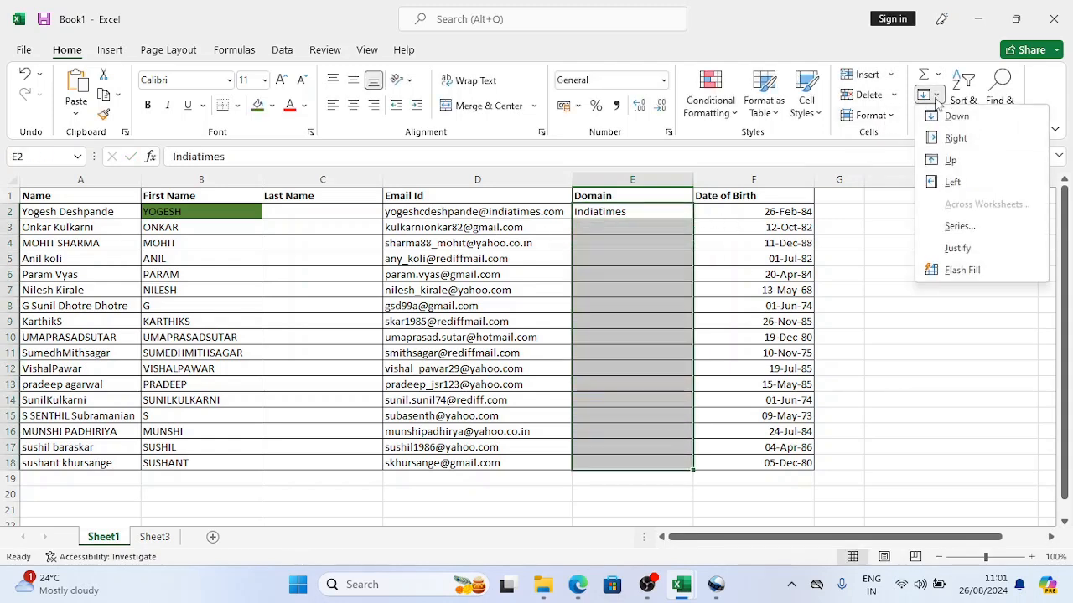
pyautogui.click(947, 272)
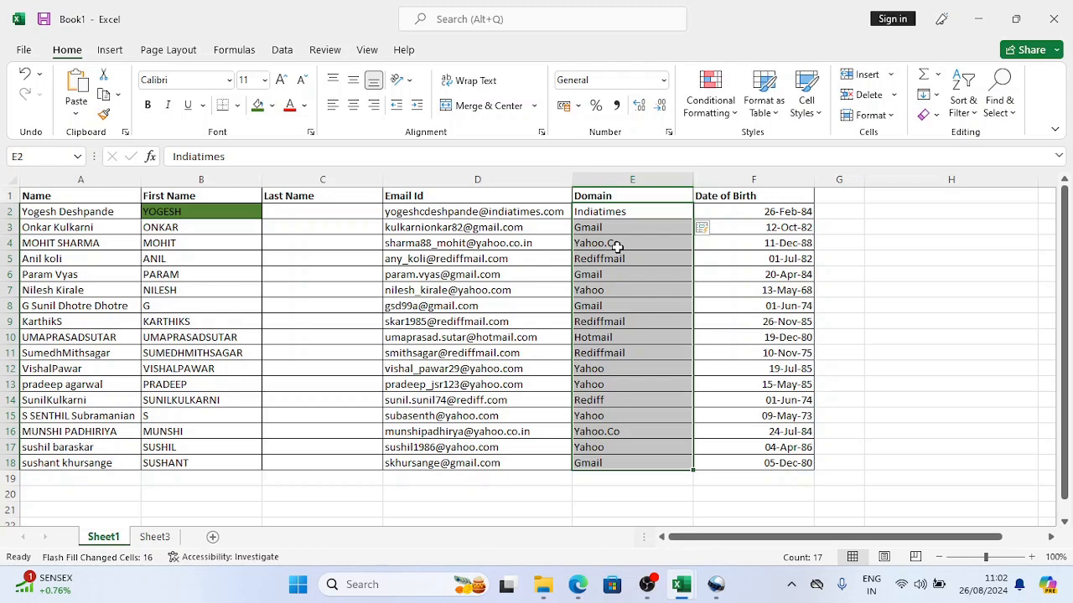
pyautogui.hotkey('ctrl', 'Home')
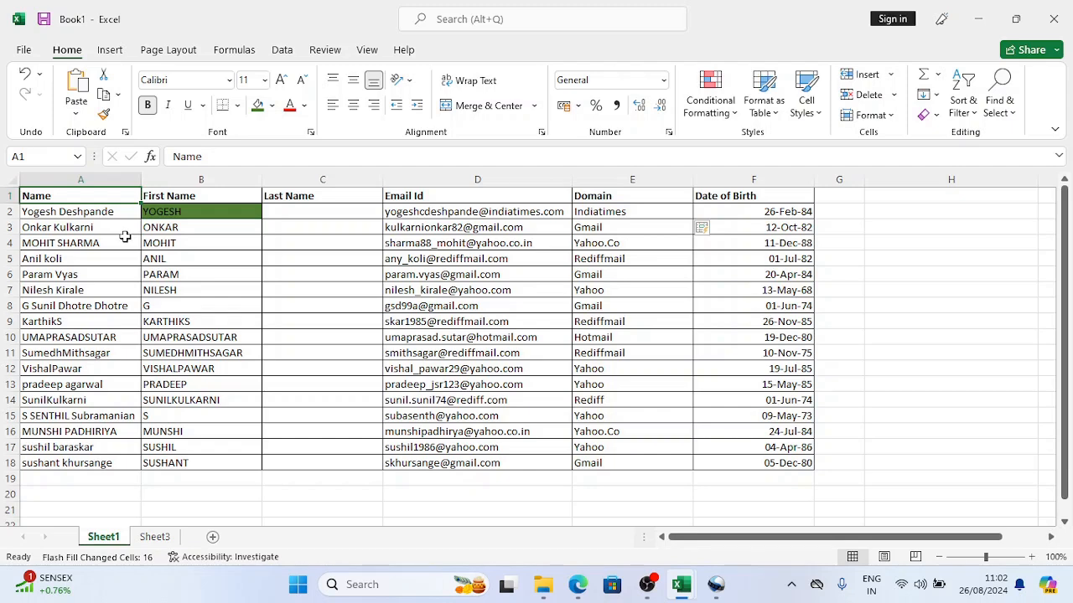
pyautogui.click(656, 588)
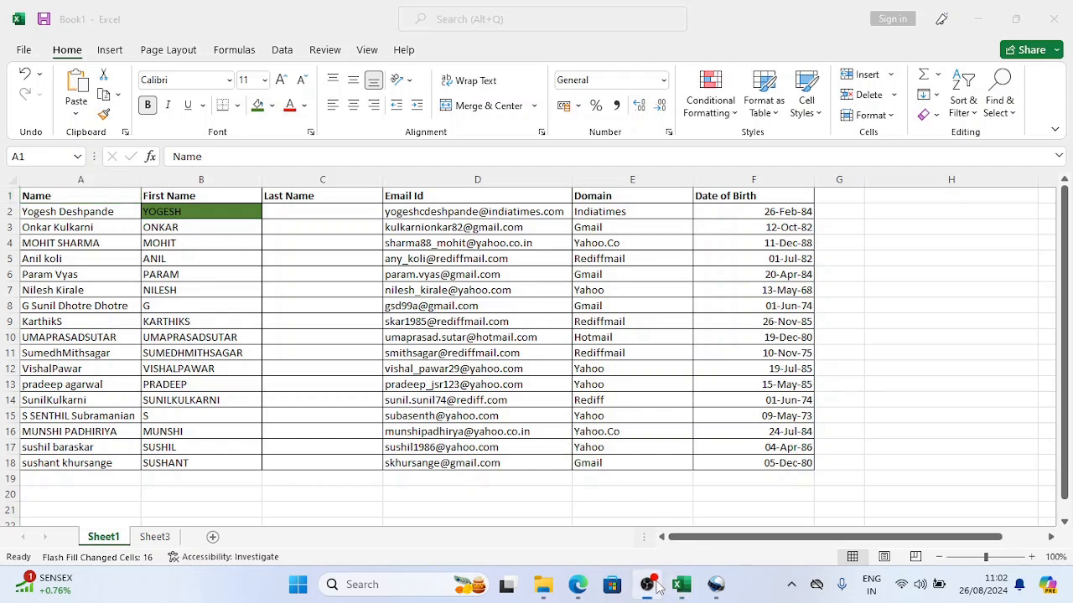